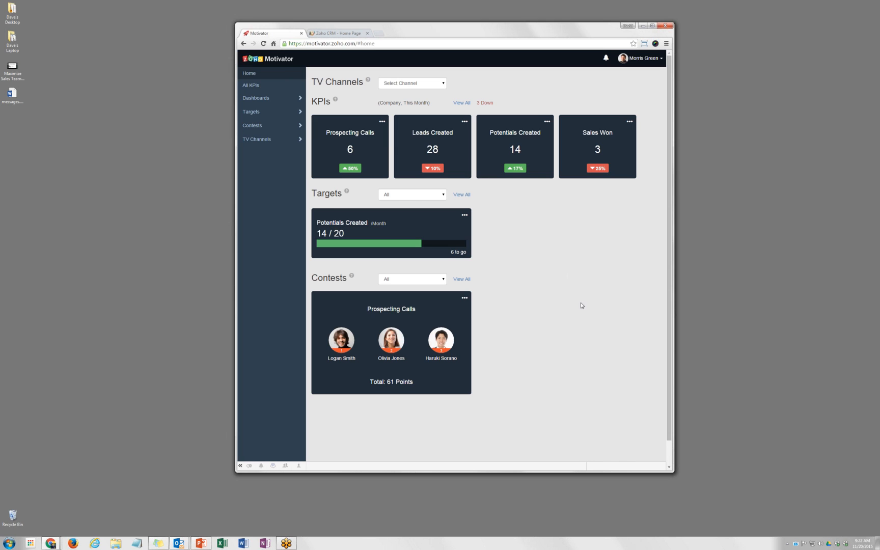
# Delete the Prospecting Calls KPI and its associated targets from the Default KPIs dashboard.
pyautogui.moveTo(365, 157)
pyautogui.click(262, 100)
pyautogui.click(261, 109)
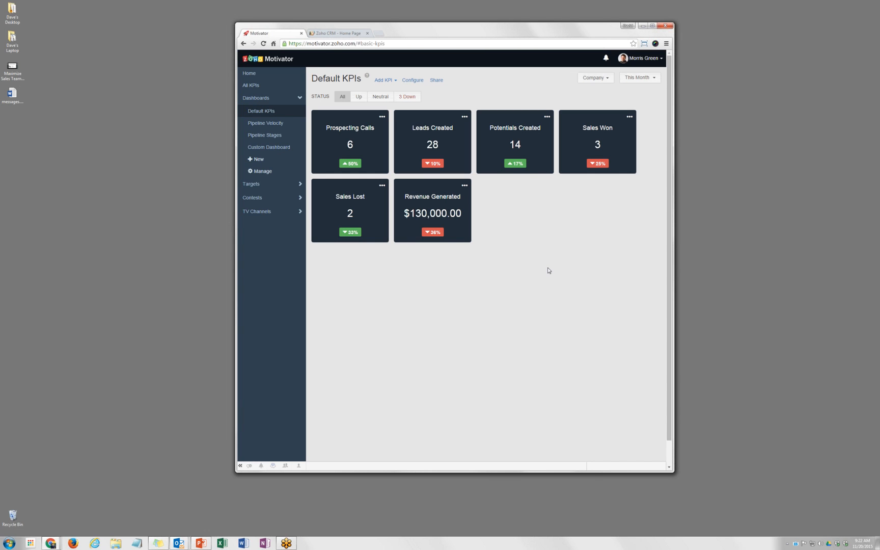
pyautogui.click(382, 116)
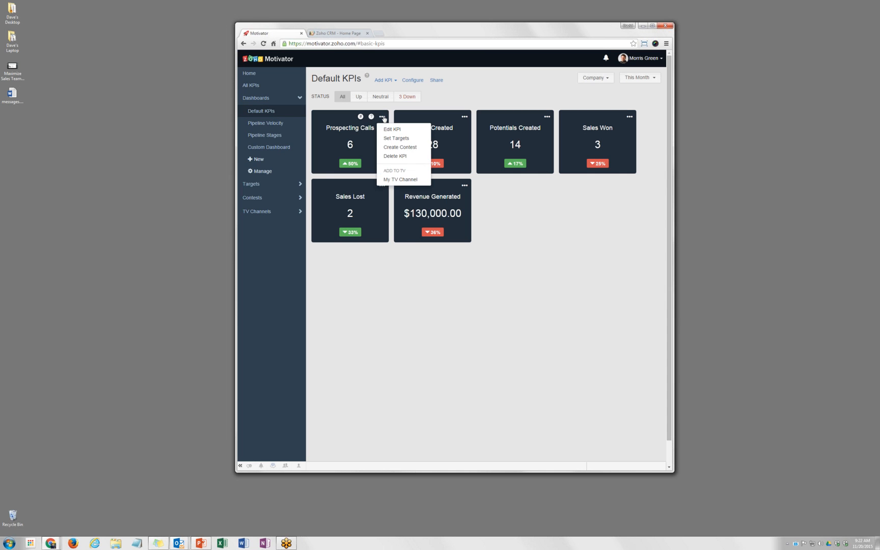
pyautogui.click(389, 158)
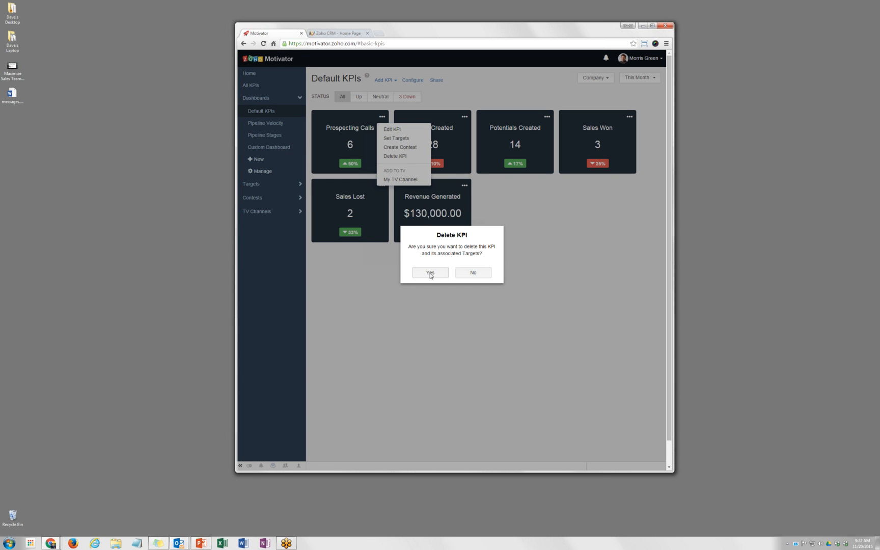
pyautogui.click(430, 273)
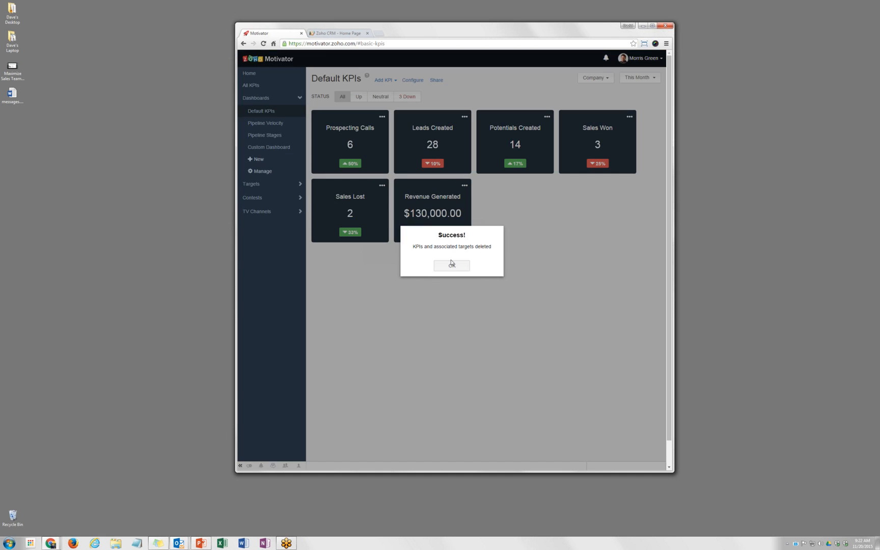
pyautogui.click(452, 265)
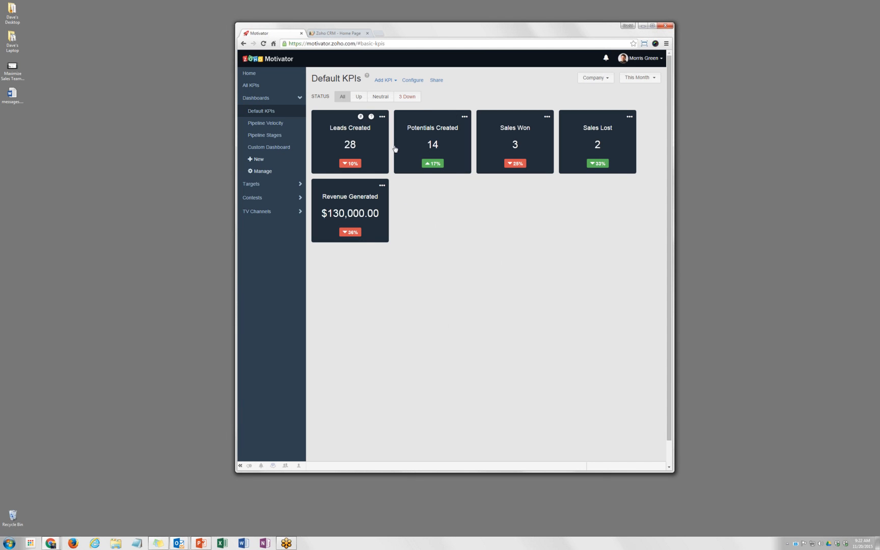
# Start a new KPI on the Default KPIs dashboard that tracks the Calls CRM module.
pyautogui.moveTo(444, 140)
pyautogui.click(394, 83)
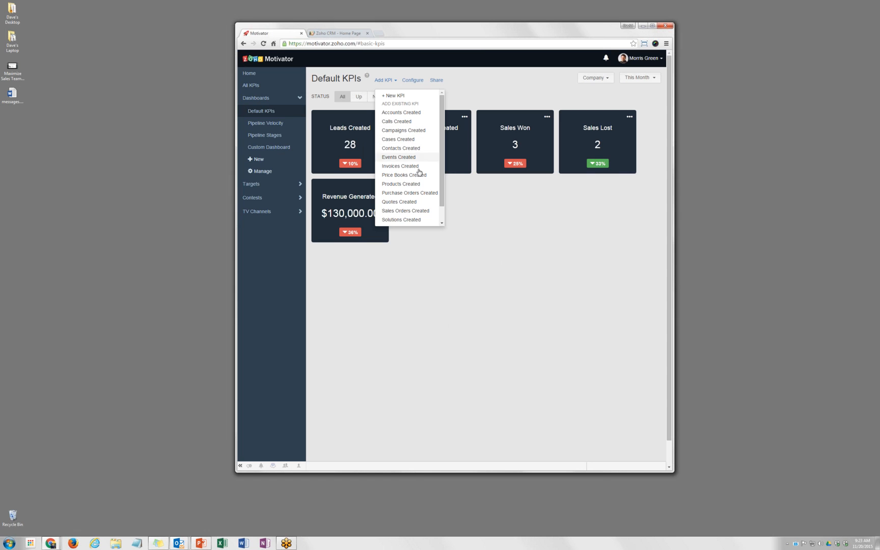
pyautogui.click(403, 97)
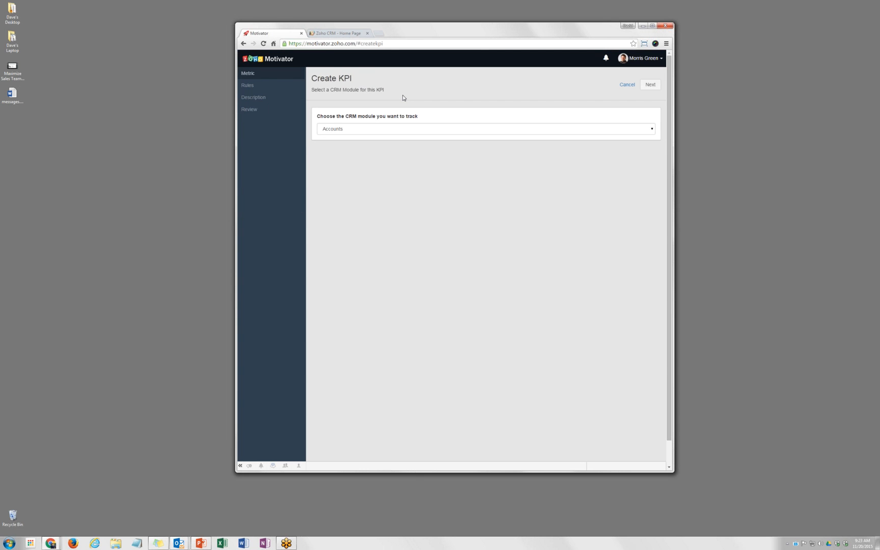
pyautogui.click(413, 130)
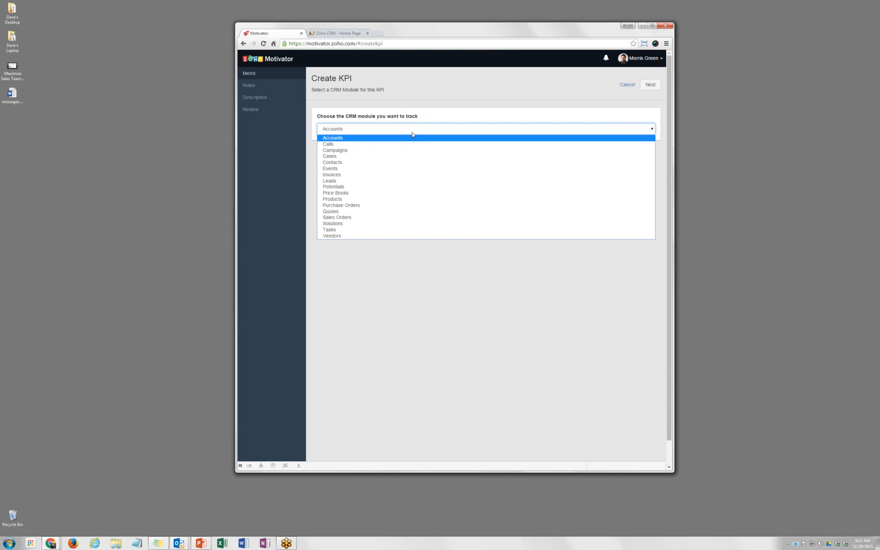
pyautogui.click(410, 144)
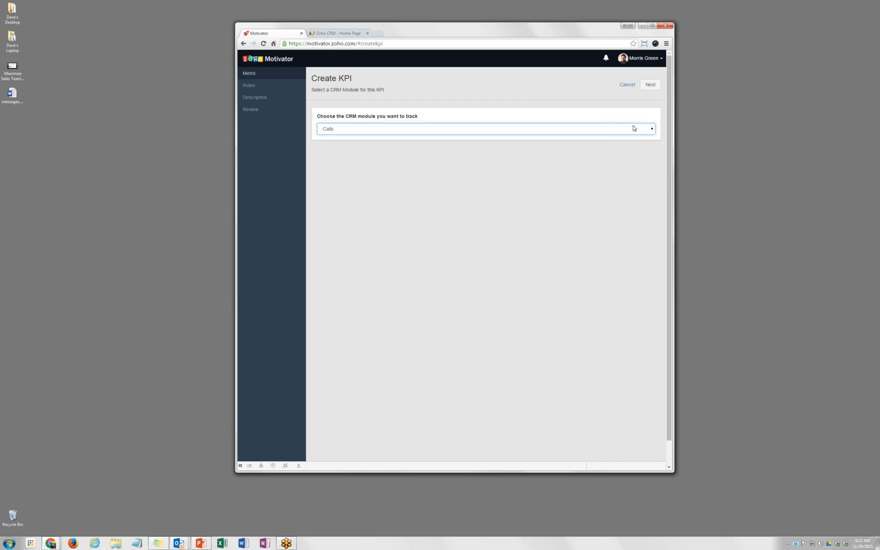
pyautogui.click(651, 85)
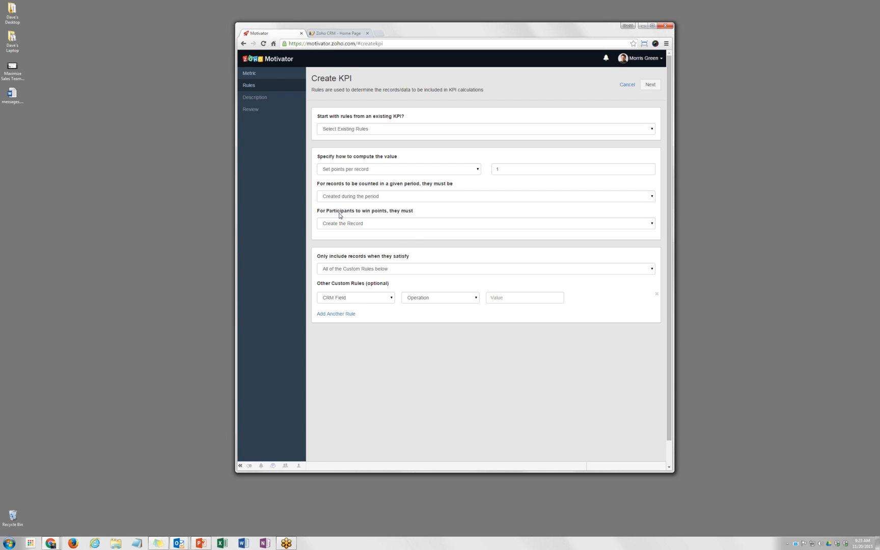
# Set the KPI rules so that participants must own the record to win points.
pyautogui.click(390, 227)
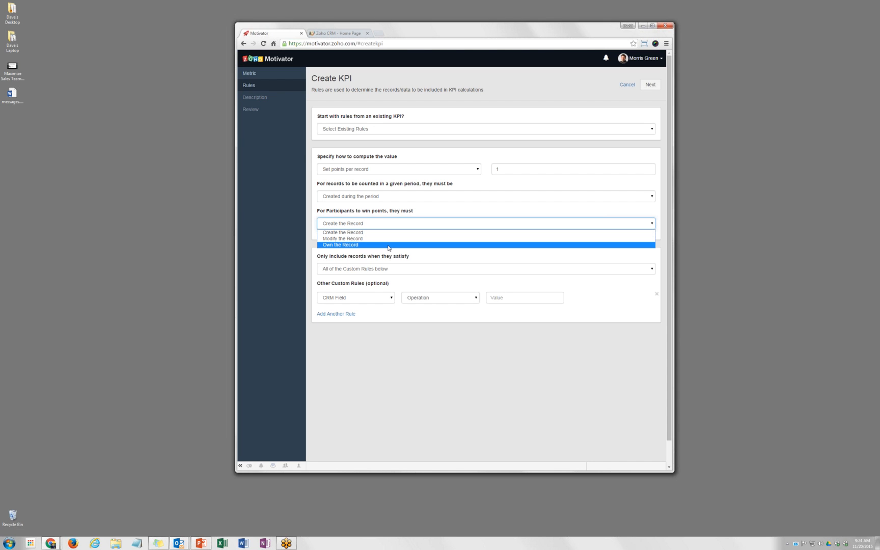
pyautogui.click(389, 245)
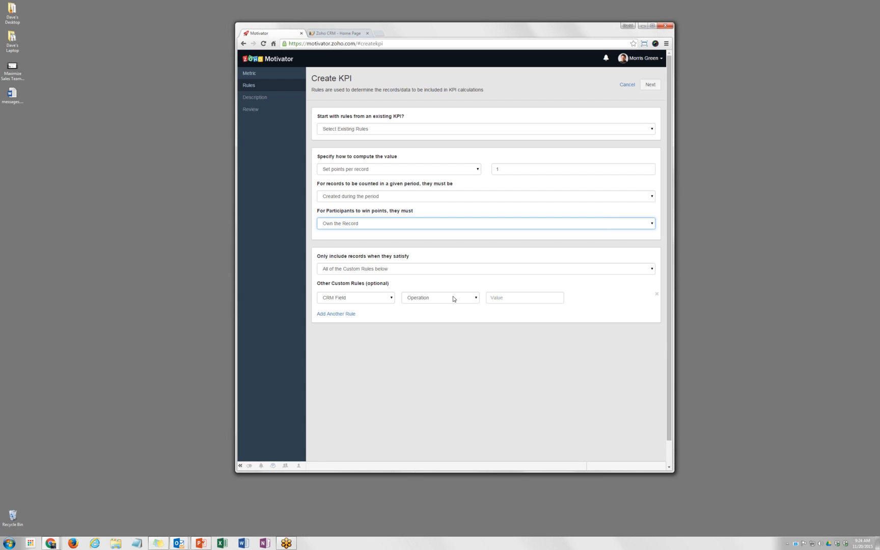
pyautogui.click(650, 85)
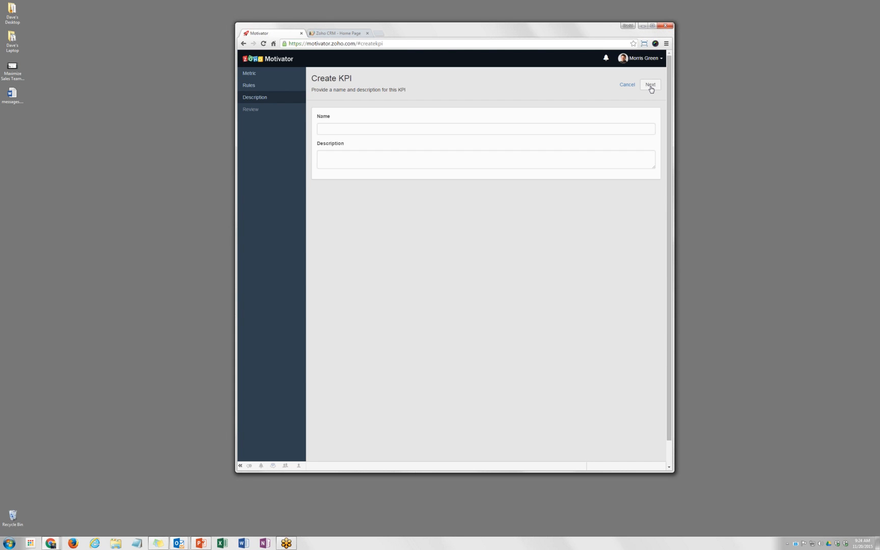
# Name the new KPI Calls and save it without setting targets.
pyautogui.click(368, 128)
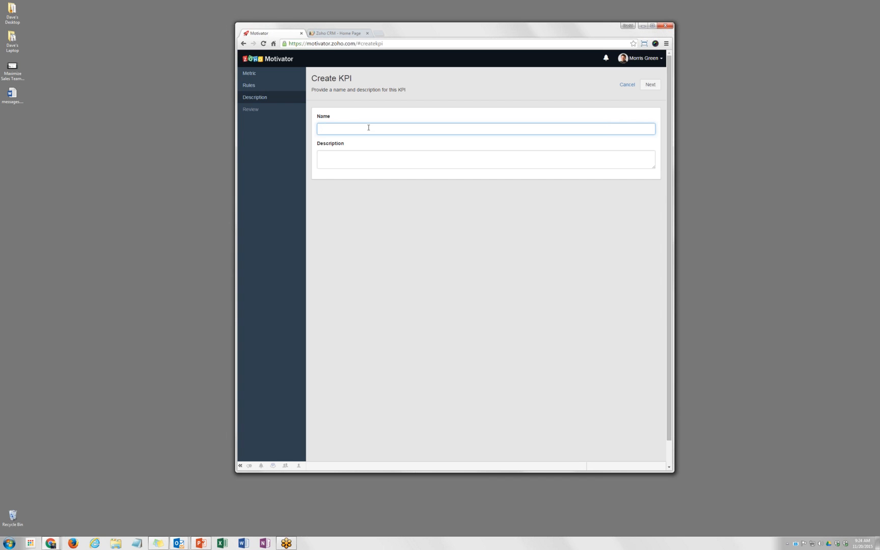
pyautogui.write('Calls')
pyautogui.click(650, 85)
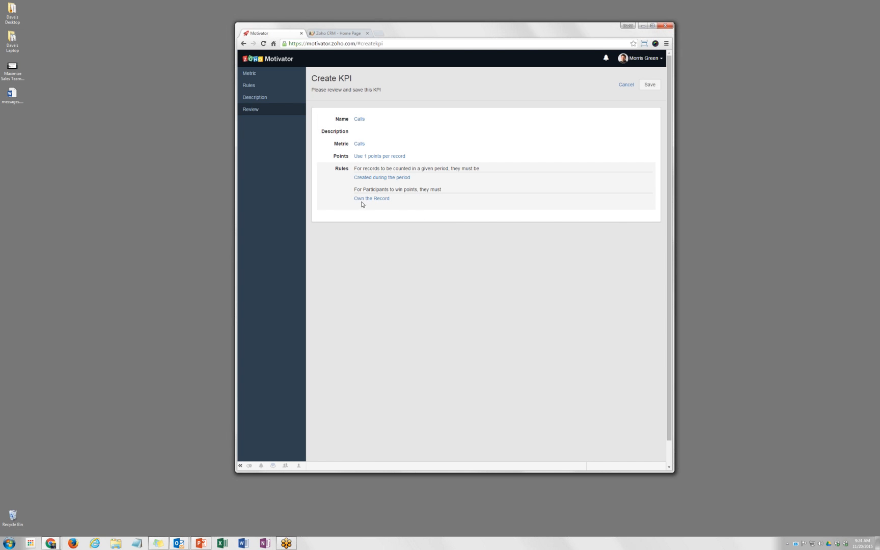
pyautogui.click(652, 85)
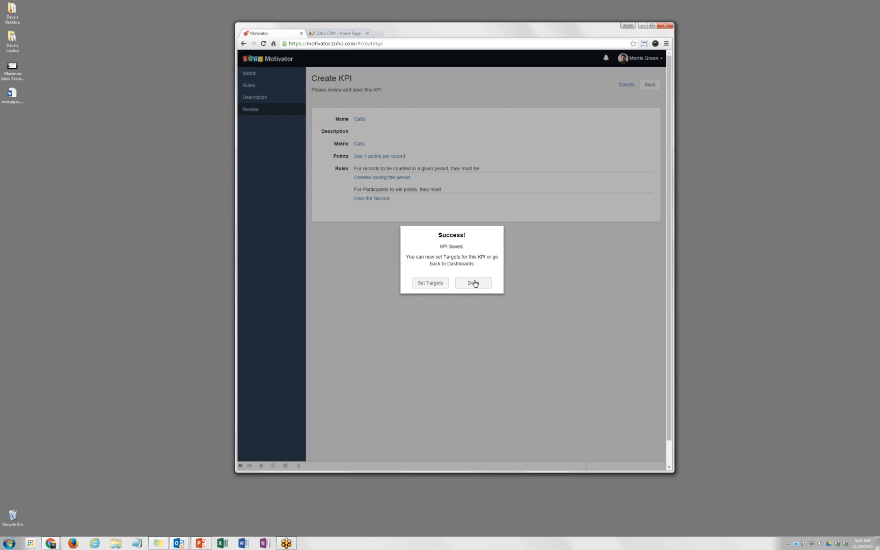
pyautogui.click(474, 283)
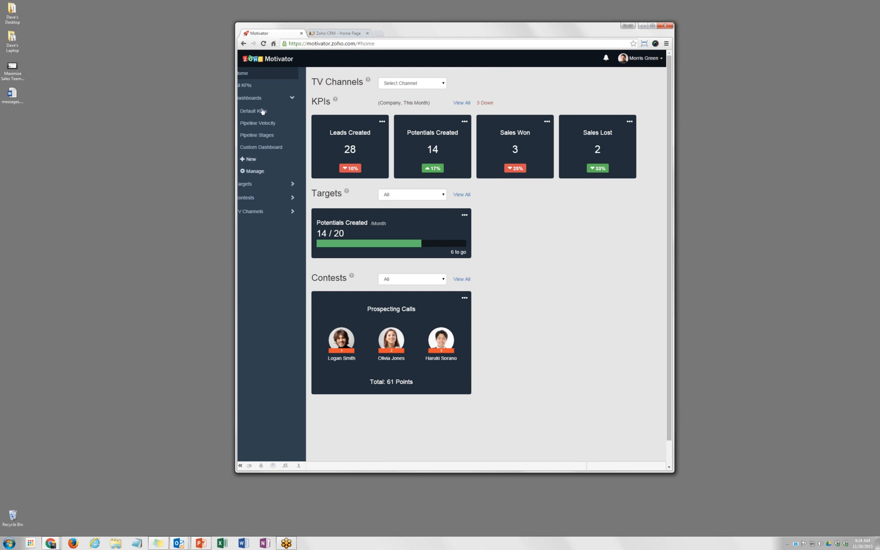
# Reorder the Default KPIs dashboard so the Calls KPI comes first, and save the arrangement.
pyautogui.click(262, 111)
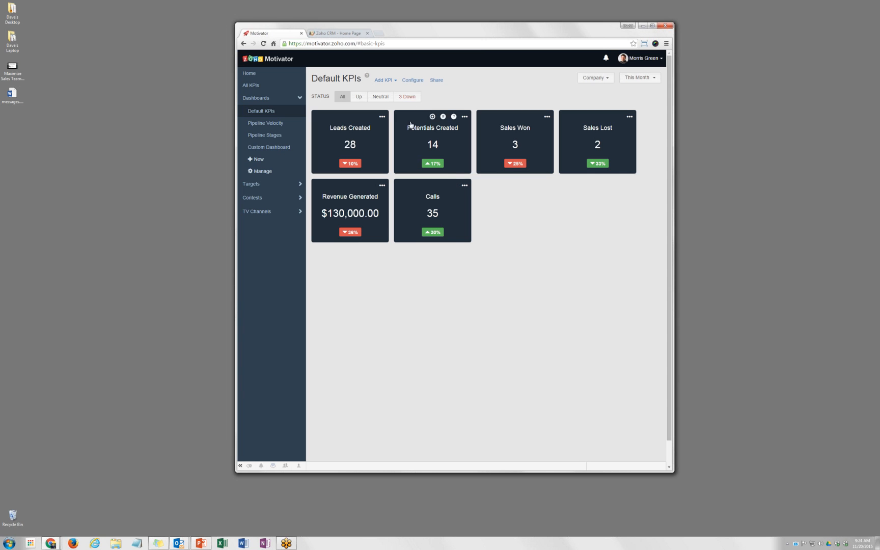
pyautogui.click(416, 84)
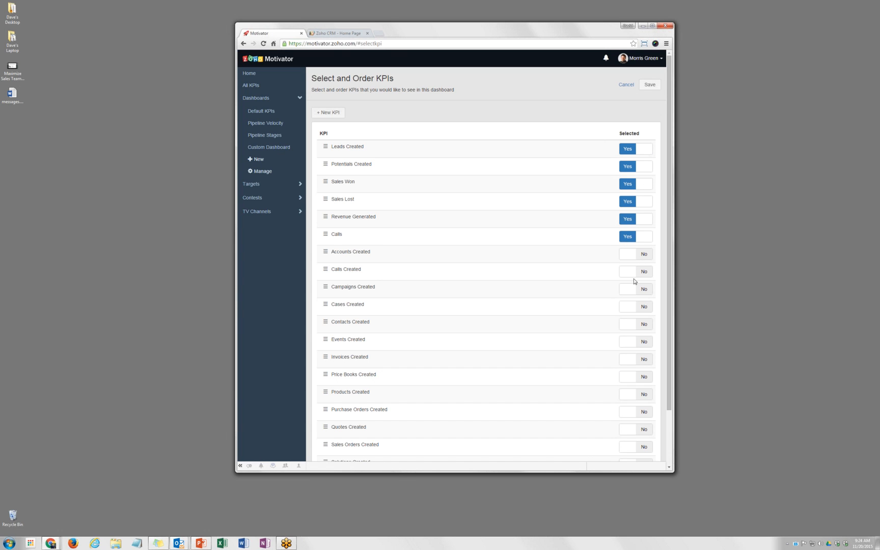
pyautogui.moveTo(327, 227); pyautogui.dragTo(327, 144)
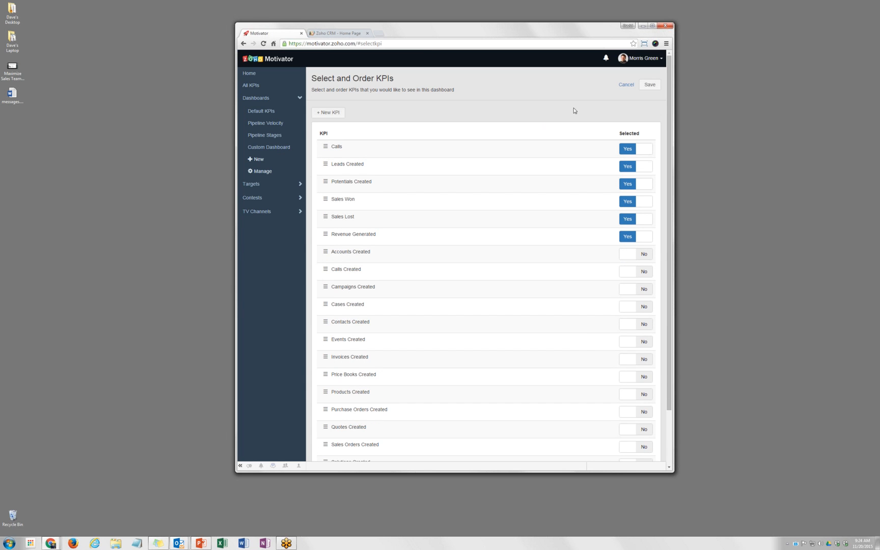
pyautogui.click(652, 85)
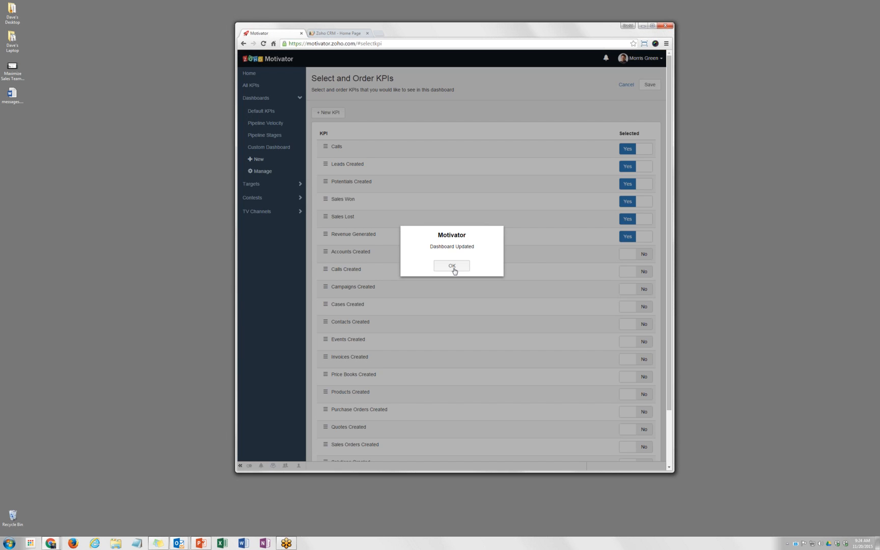
pyautogui.click(452, 266)
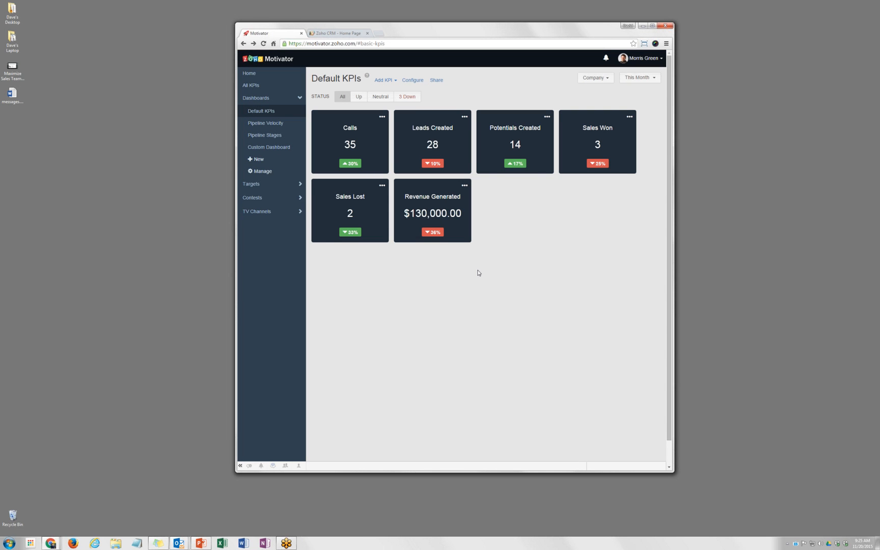
# Start setting targets for the Leads Created KPI from the home page, with a Monthly target period.
pyautogui.click(261, 74)
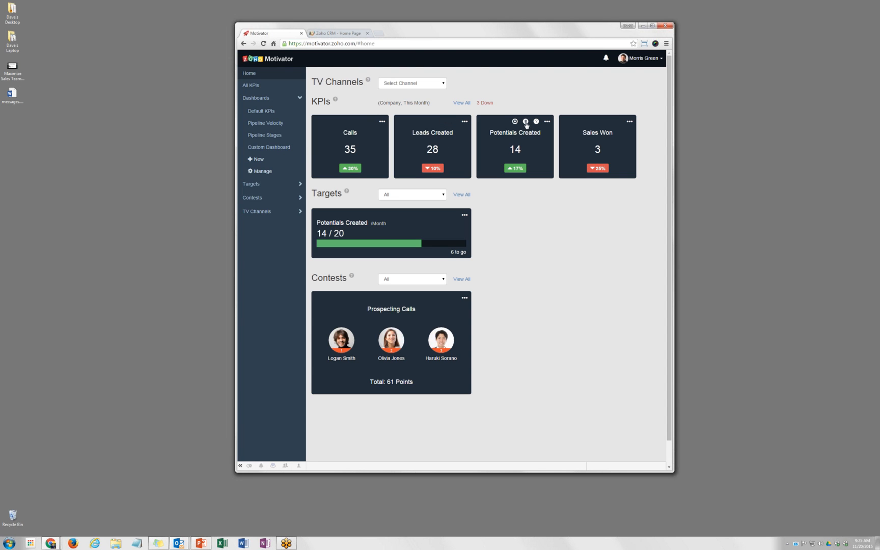
pyautogui.click(526, 122)
pyautogui.moveTo(464, 130)
pyautogui.click(465, 124)
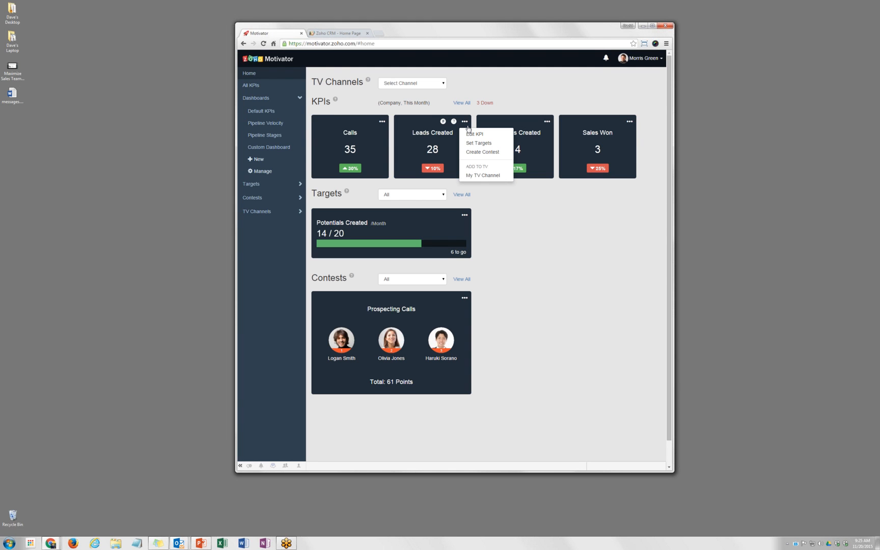
pyautogui.click(486, 146)
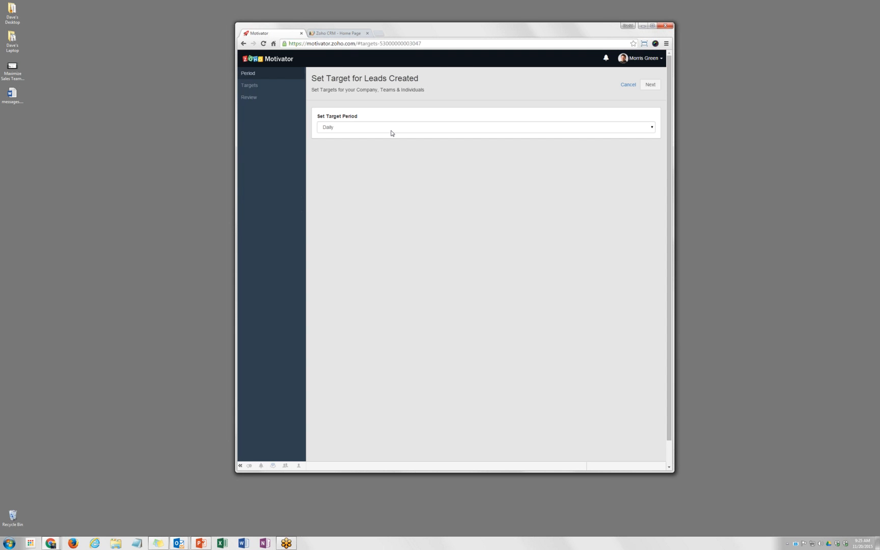
pyautogui.click(366, 129)
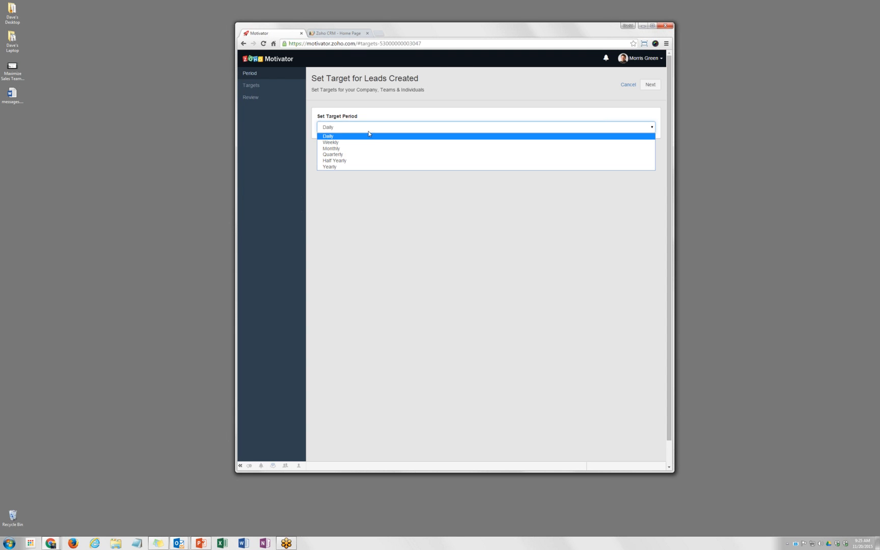
pyautogui.click(385, 149)
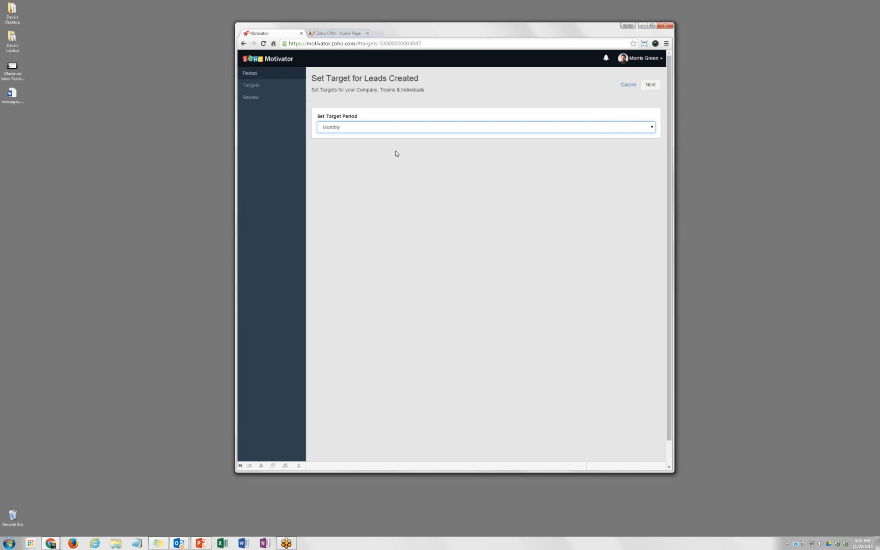
pyautogui.click(650, 86)
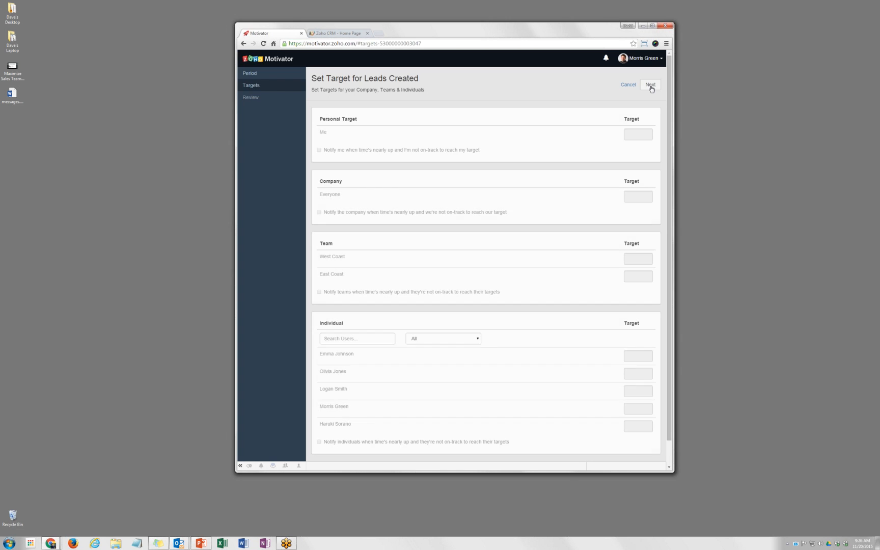
# Set the Leads Created targets to 45 for the company, 20 for West Coast and 25 for East Coast, and save them.
pyautogui.scroll(-1, 442, 169)
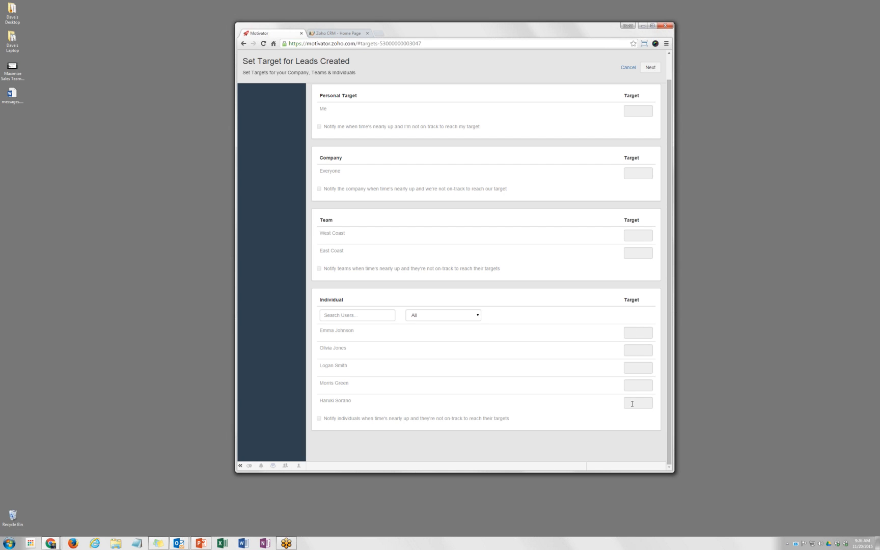
pyautogui.click(632, 174)
pyautogui.write('45')
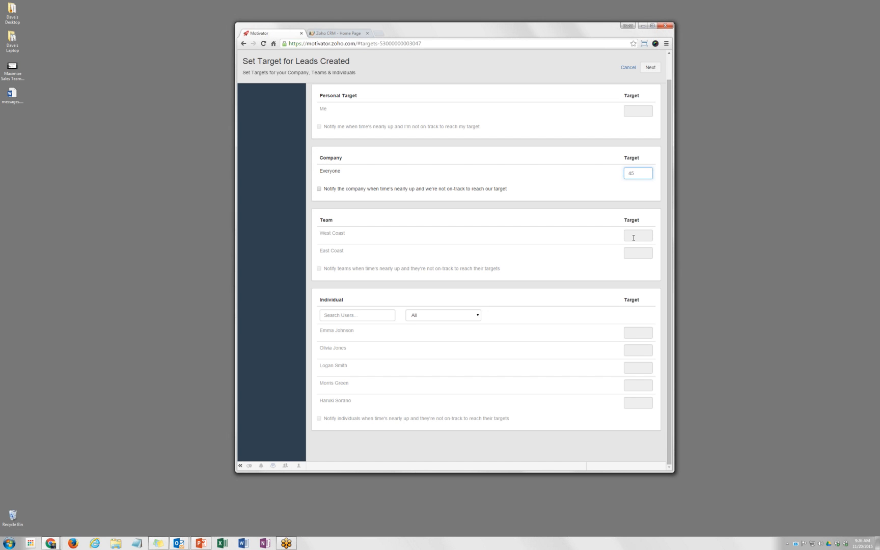
pyautogui.click(633, 238)
pyautogui.write('20')
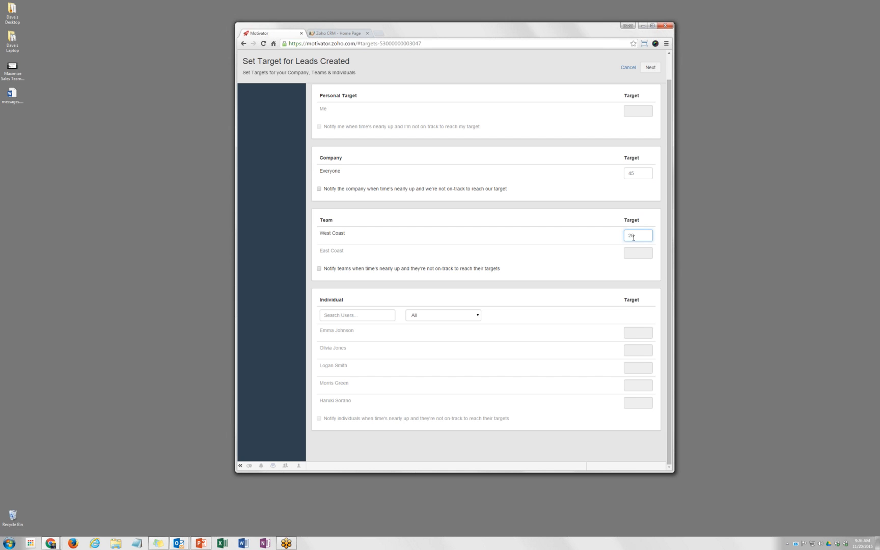
pyautogui.click(634, 252)
pyautogui.write('25')
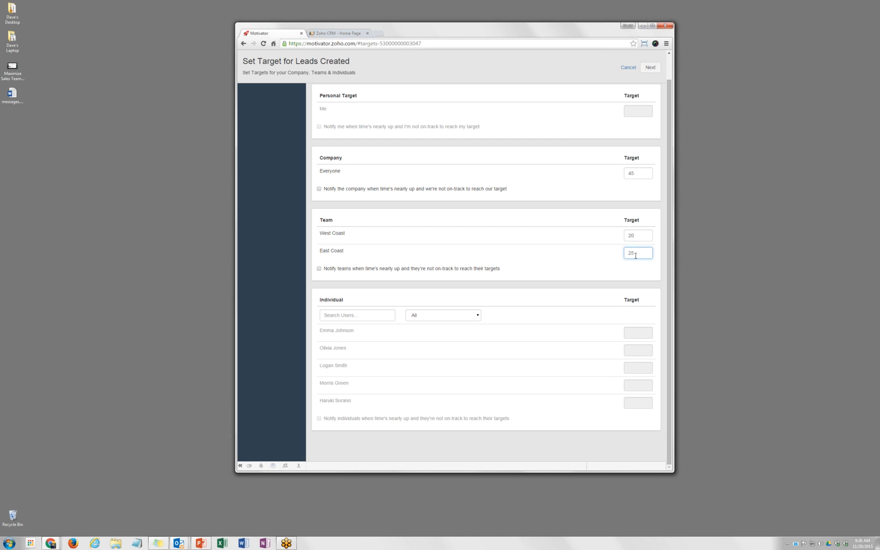
pyautogui.click(650, 68)
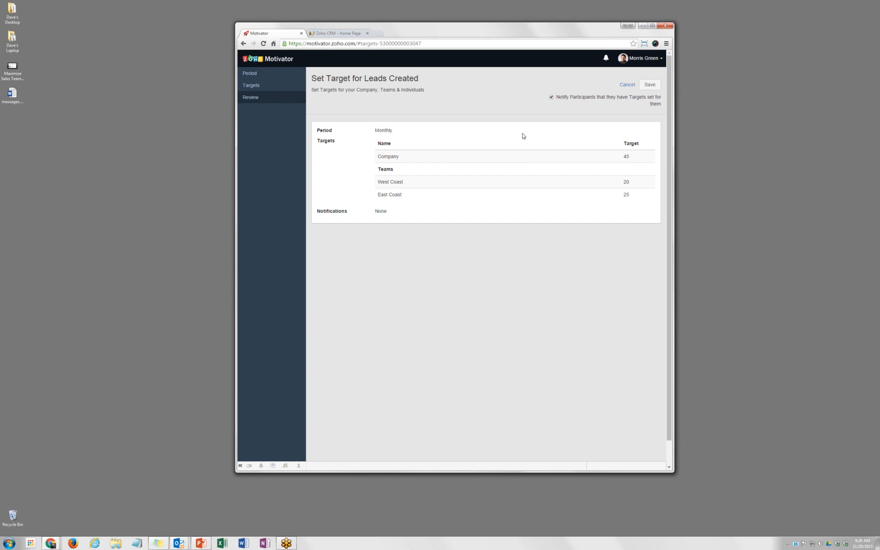
pyautogui.click(650, 85)
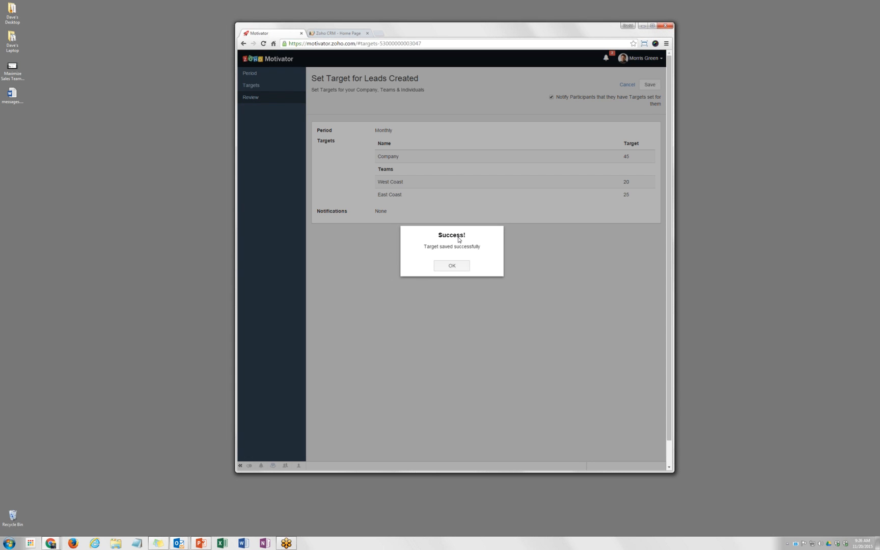
pyautogui.click(453, 269)
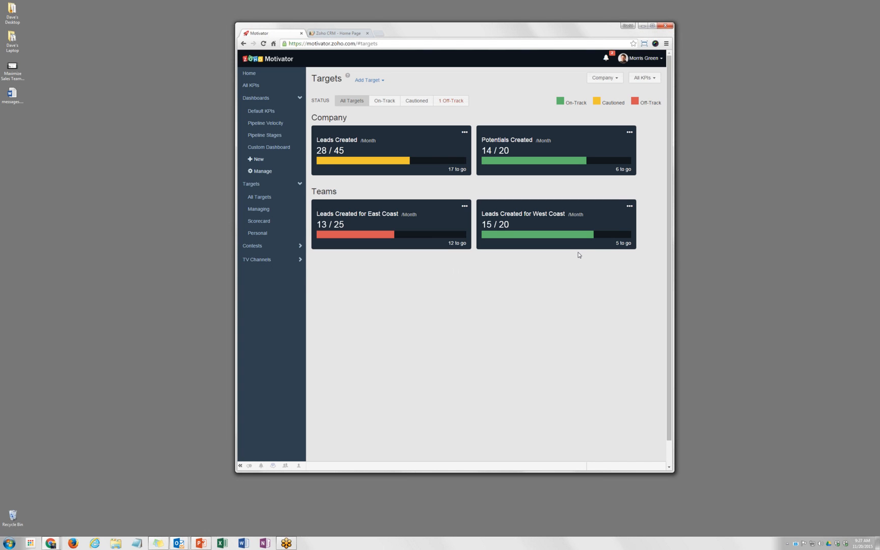
# Check the recent alerts in Zoho Motivator and the notifications in Zoho CRM.
pyautogui.click(607, 61)
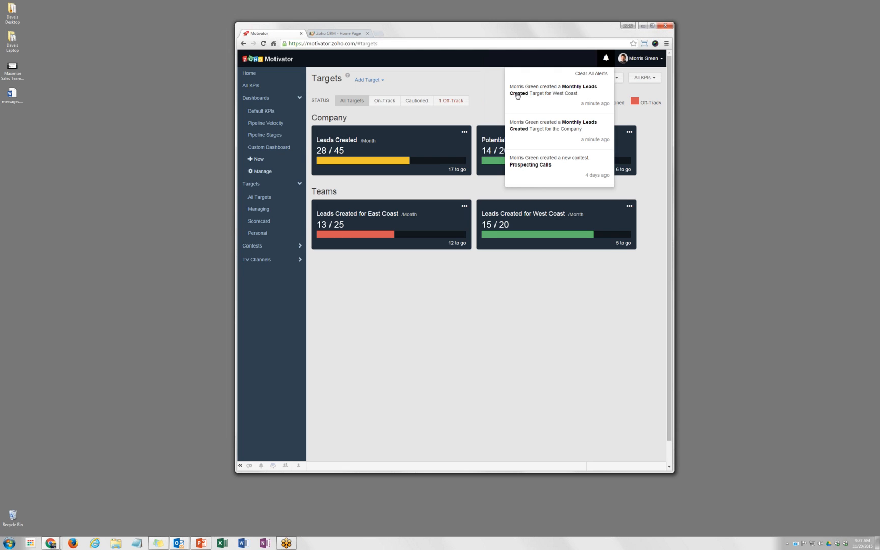
pyautogui.click(478, 83)
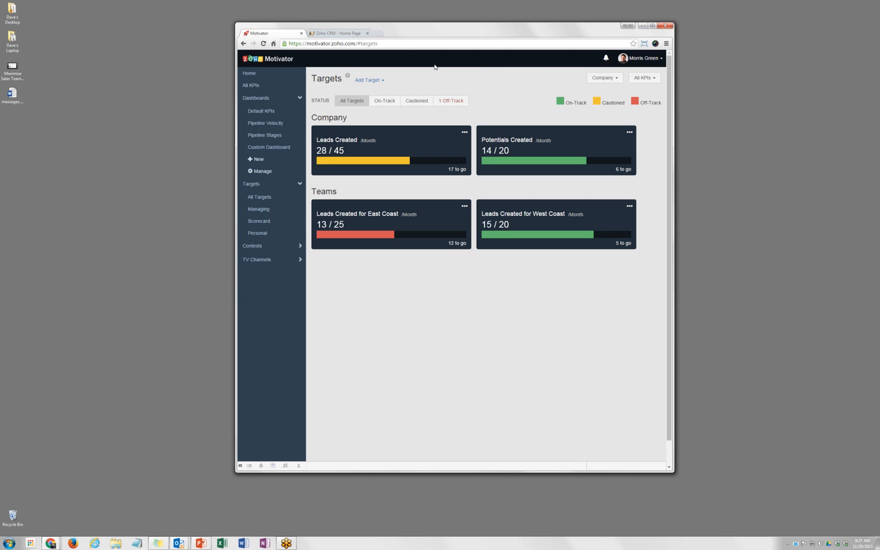
pyautogui.click(346, 35)
pyautogui.click(638, 57)
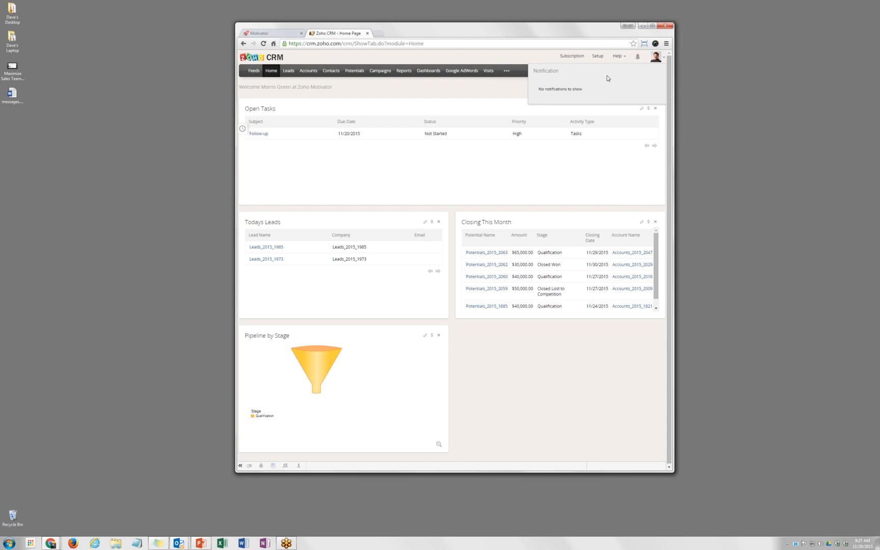
pyautogui.click(426, 56)
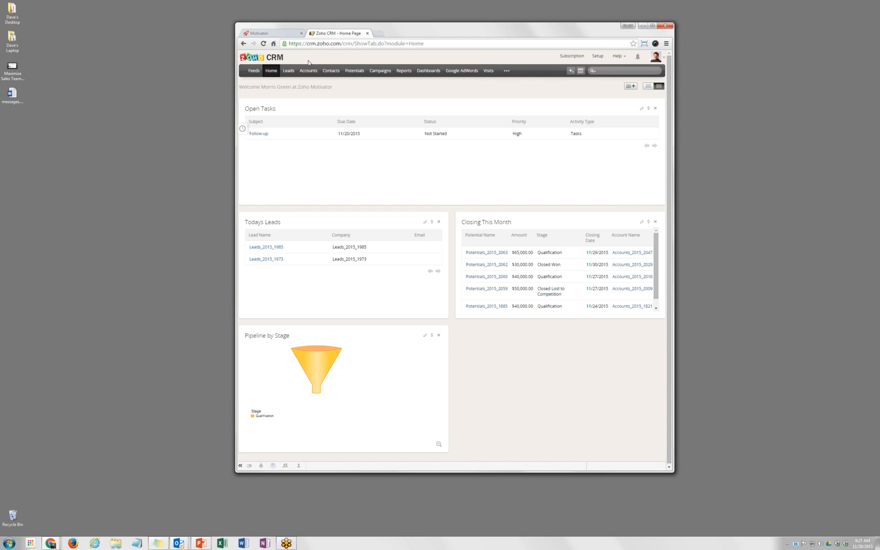
# Return to Zoho Motivator and view the Leads Created KPI trend from the home page for the Last Month date range.
pyautogui.click(269, 34)
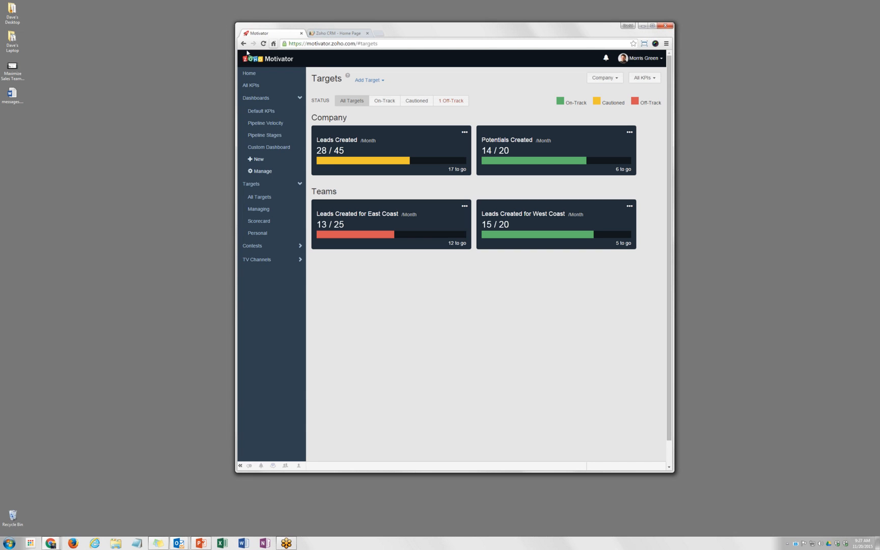
pyautogui.click(252, 74)
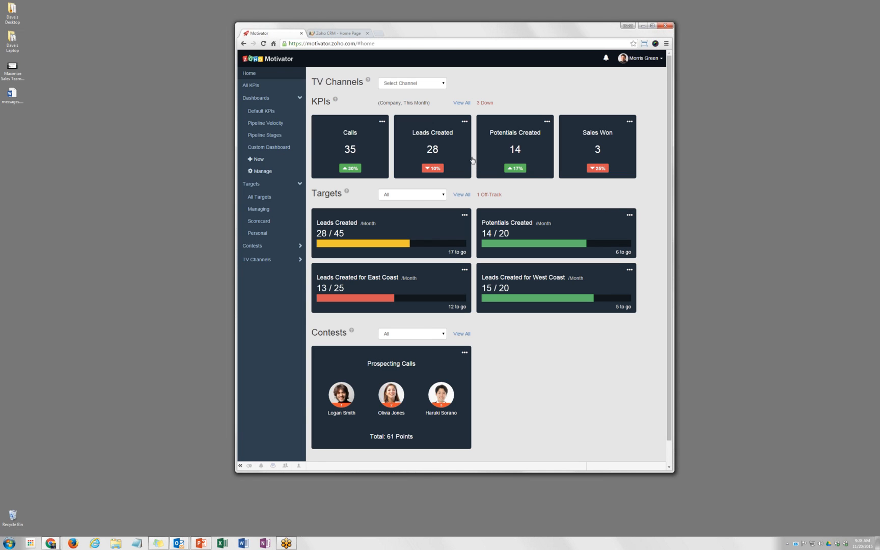
pyautogui.moveTo(460, 153)
pyautogui.click(457, 150)
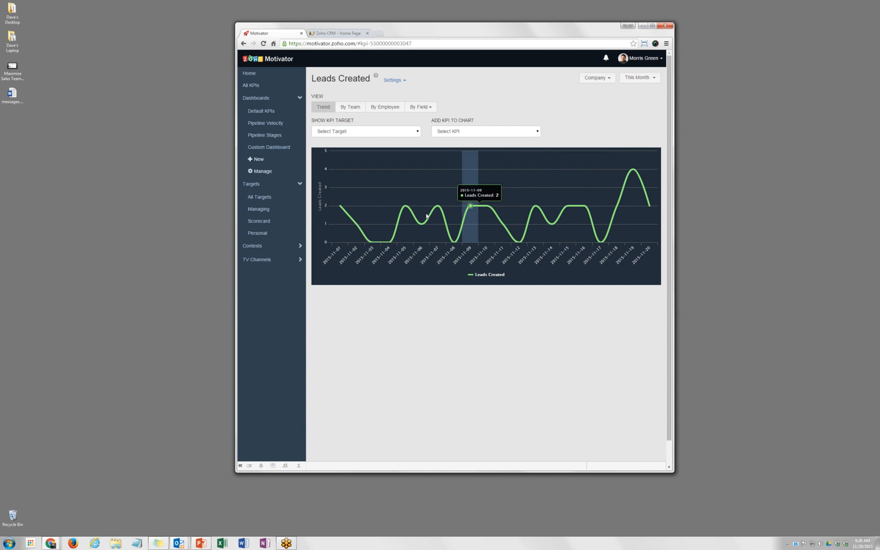
pyautogui.click(640, 78)
pyautogui.click(585, 109)
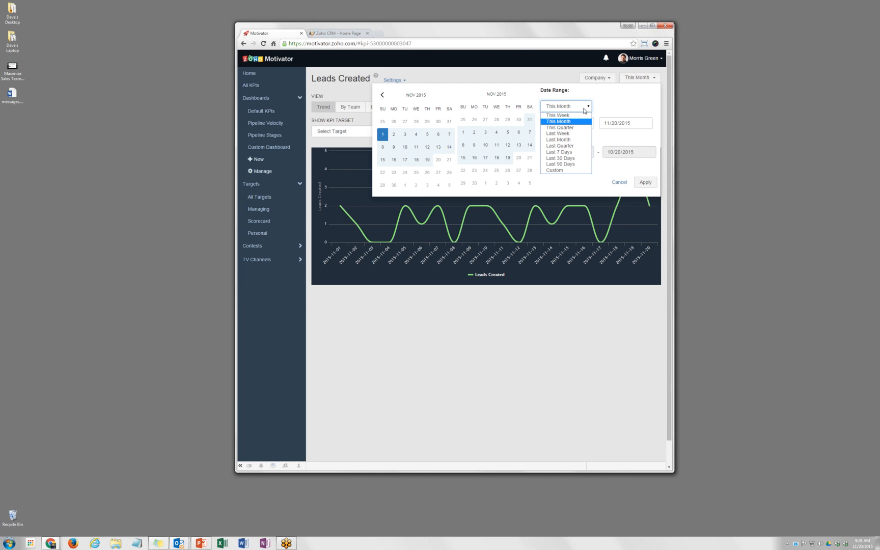
pyautogui.click(572, 140)
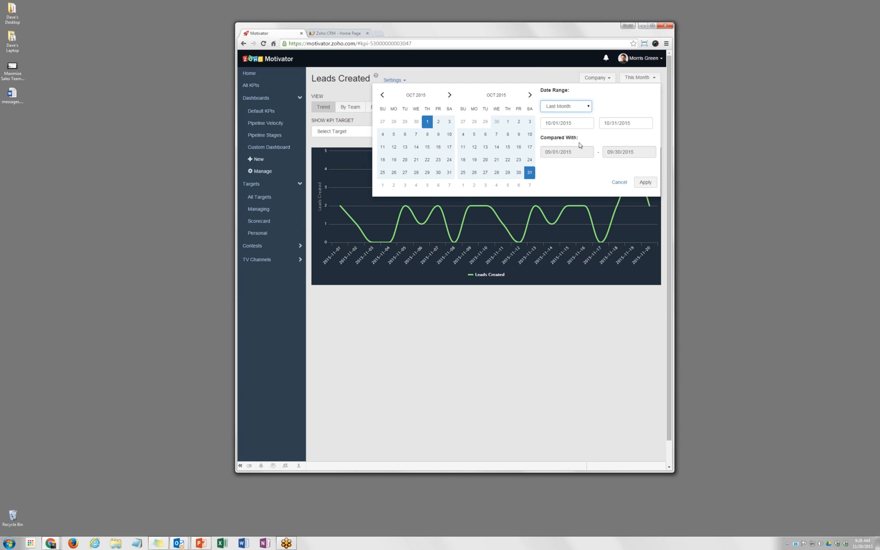
pyautogui.click(645, 182)
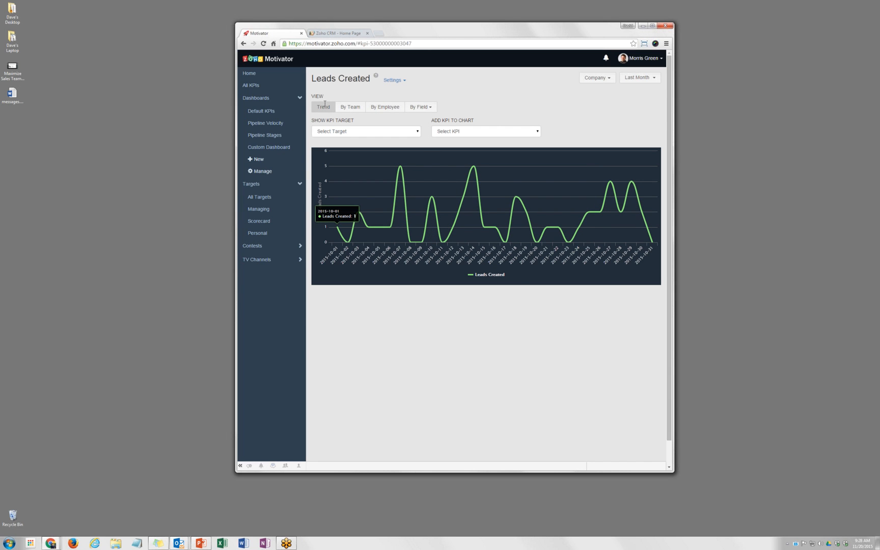
# Examine last month's Leads Created results by team, by employee and by the Industry field.
pyautogui.click(351, 110)
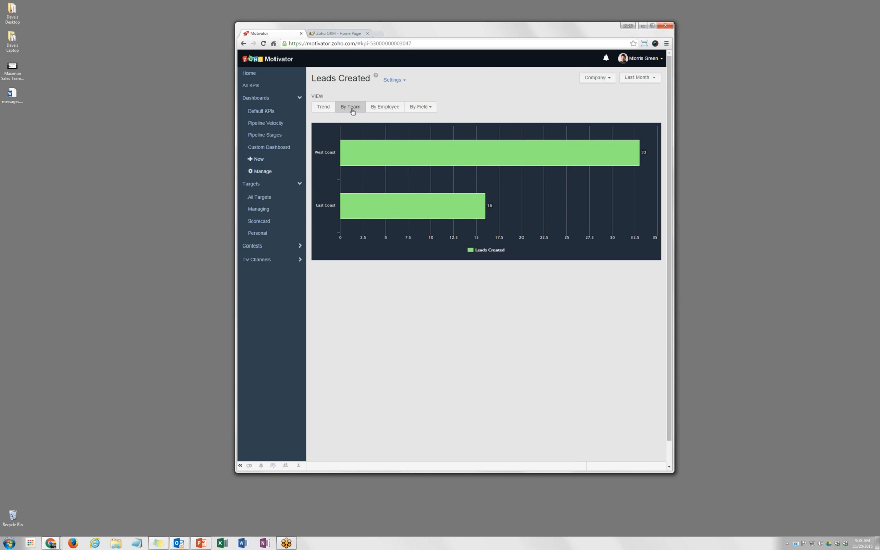
pyautogui.moveTo(449, 162)
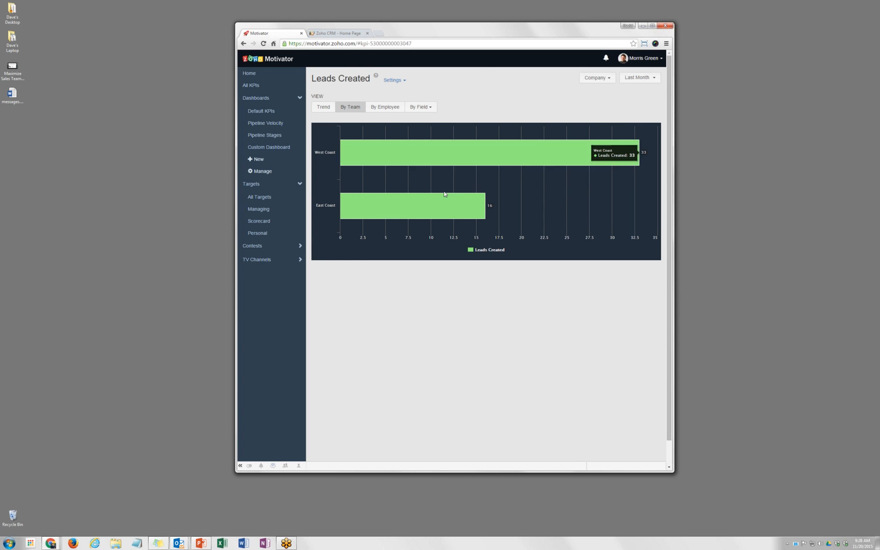
pyautogui.moveTo(444, 209)
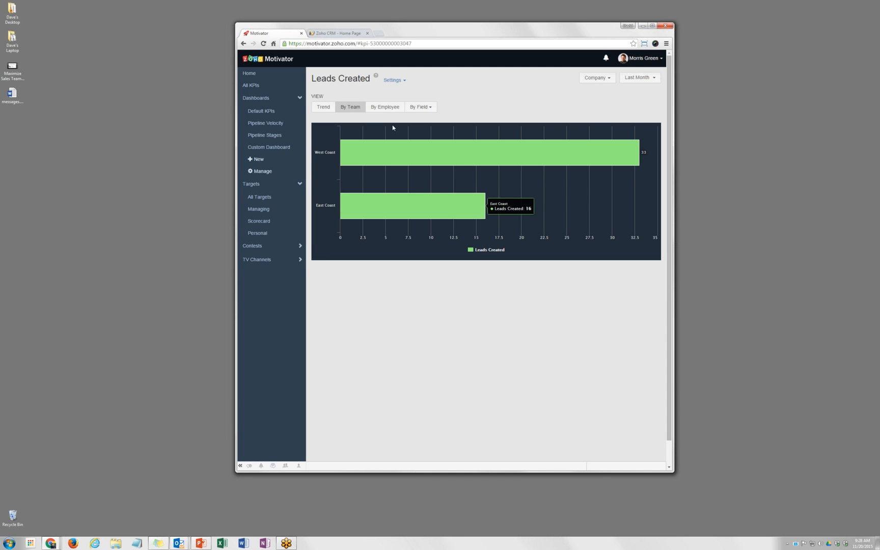
pyautogui.click(387, 107)
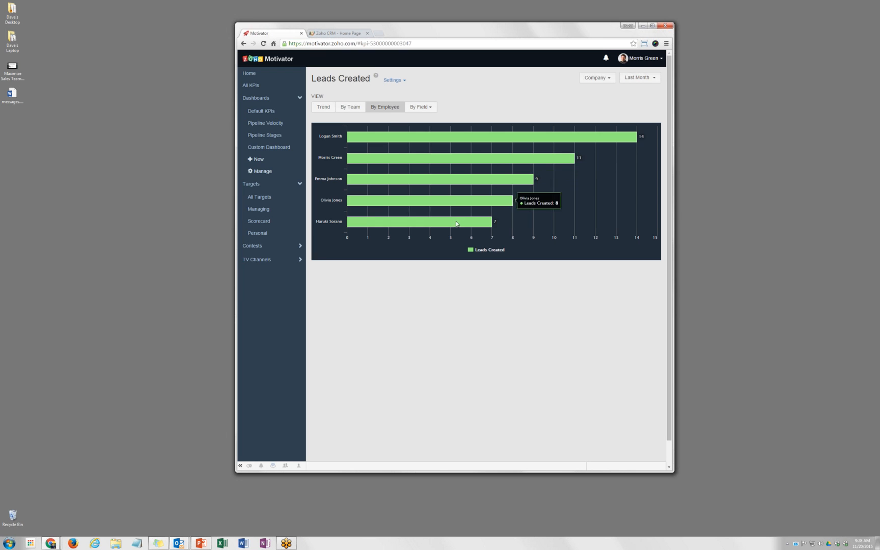
pyautogui.moveTo(482, 145)
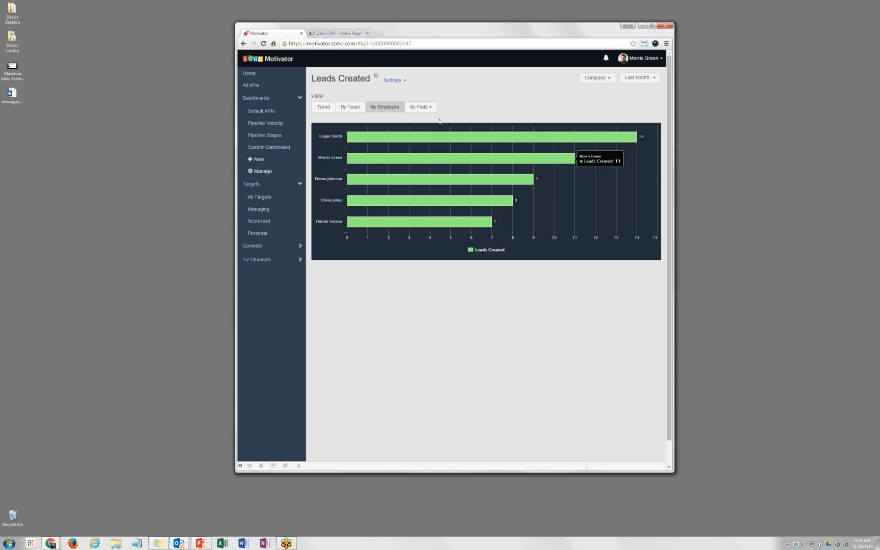
pyautogui.click(429, 108)
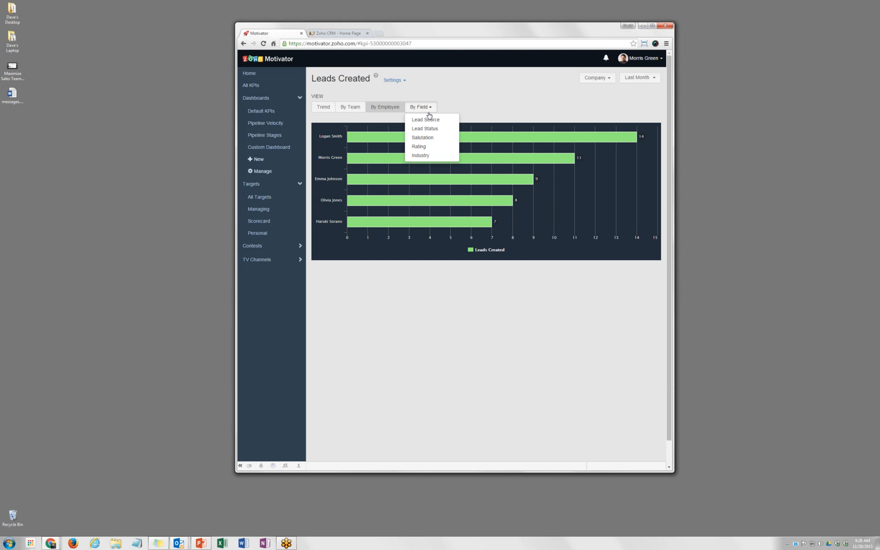
pyautogui.click(435, 156)
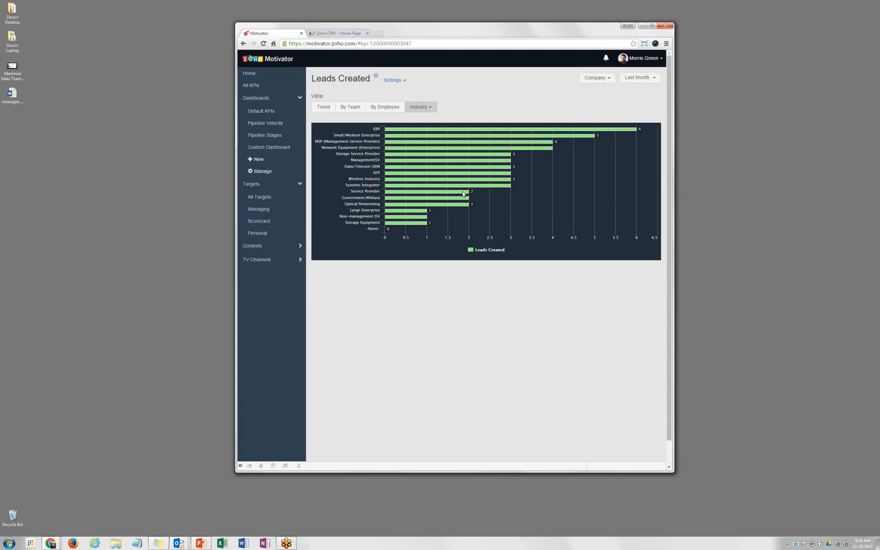
pyautogui.moveTo(464, 194)
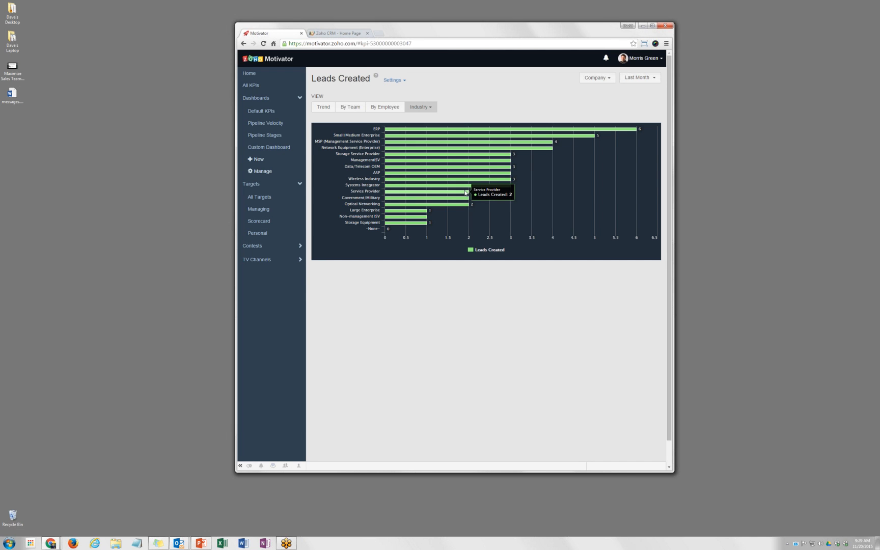
# Start a contest from the Leads Created KPI on the home page, with the type Contest Between Individuals.
pyautogui.click(250, 73)
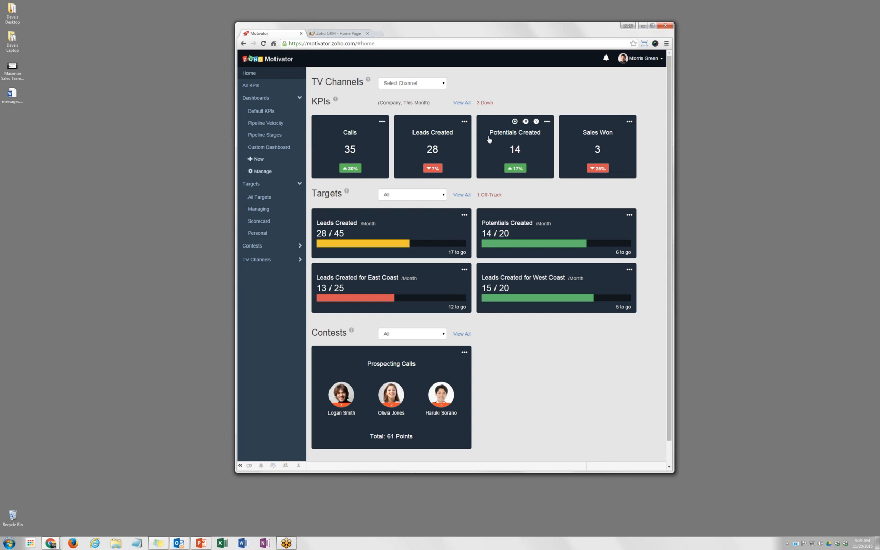
pyautogui.click(465, 122)
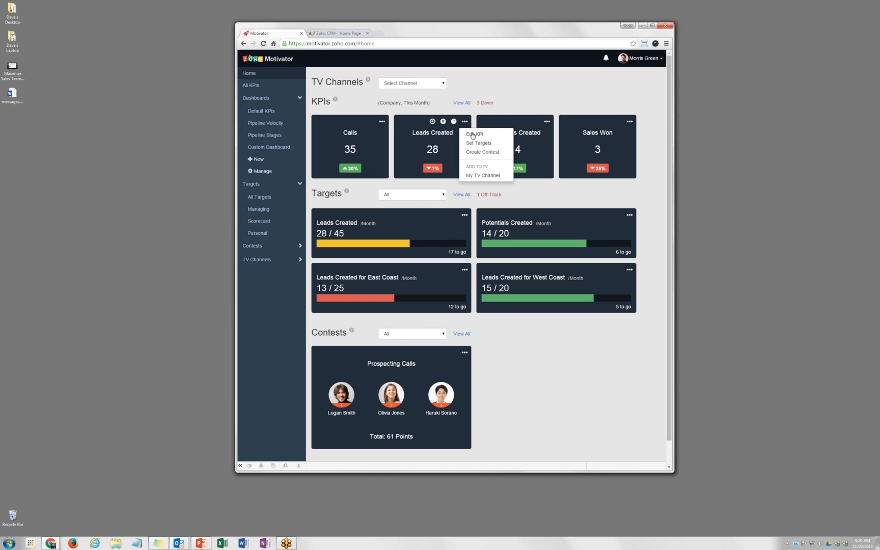
pyautogui.click(507, 153)
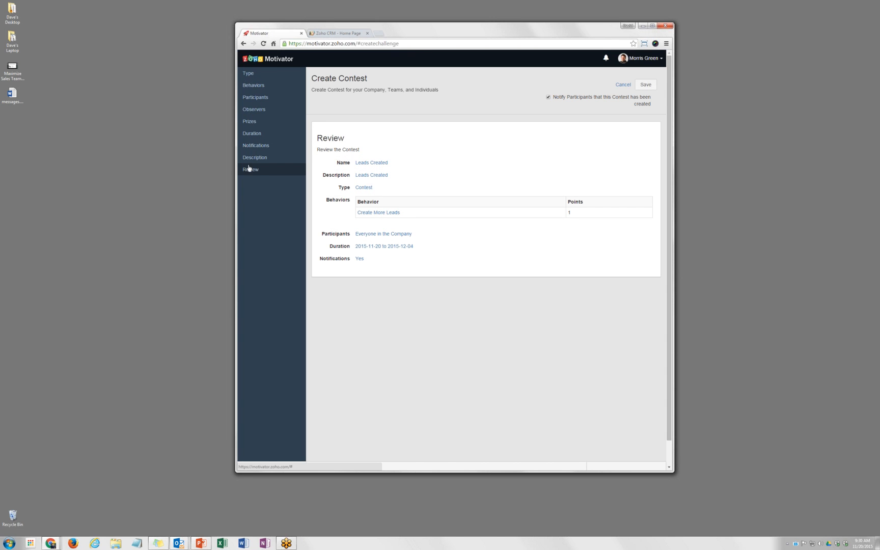
pyautogui.click(255, 77)
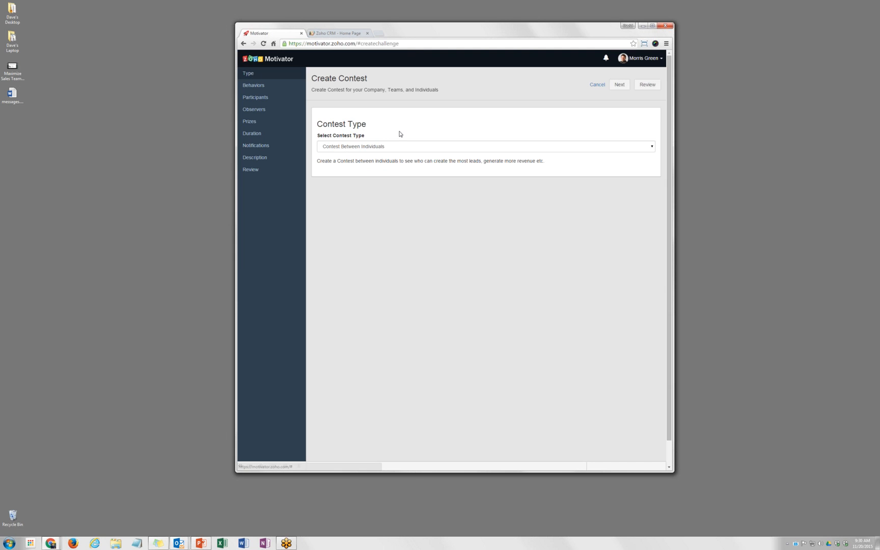
pyautogui.click(398, 149)
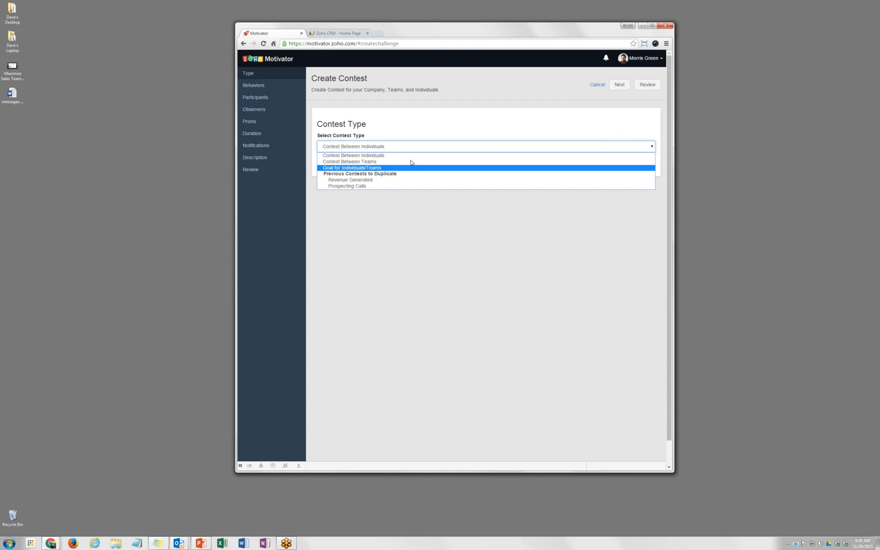
pyautogui.click(411, 158)
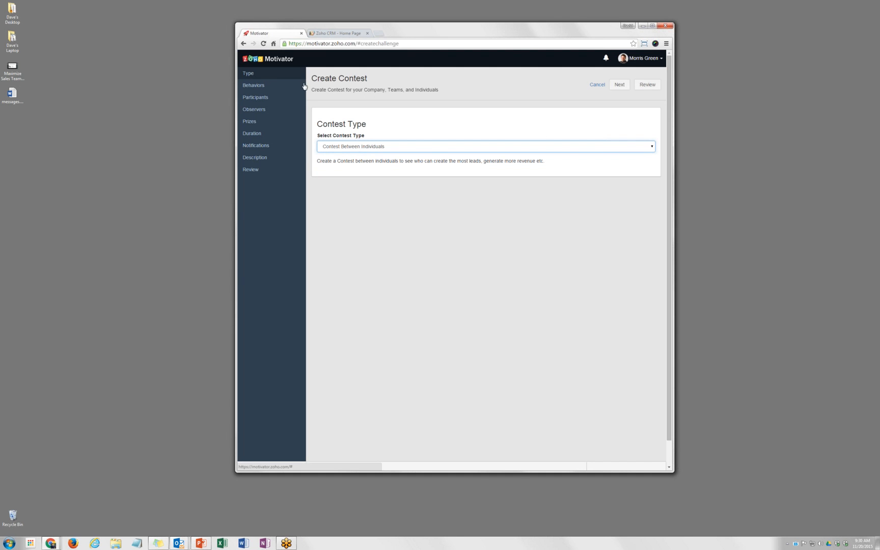
# Add a custom rule to the Create More Leads behavior requiring Industry Equals Service Provider, and save the behavior.
pyautogui.click(277, 88)
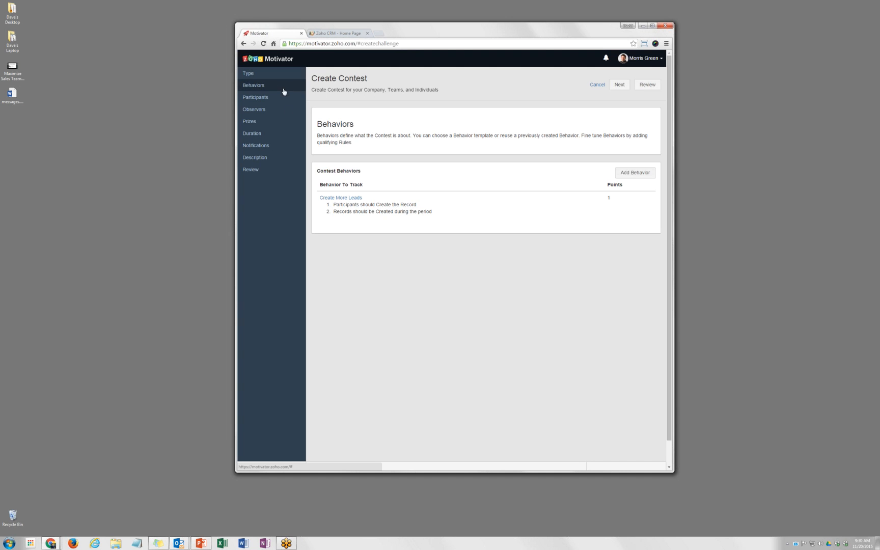
pyautogui.click(350, 199)
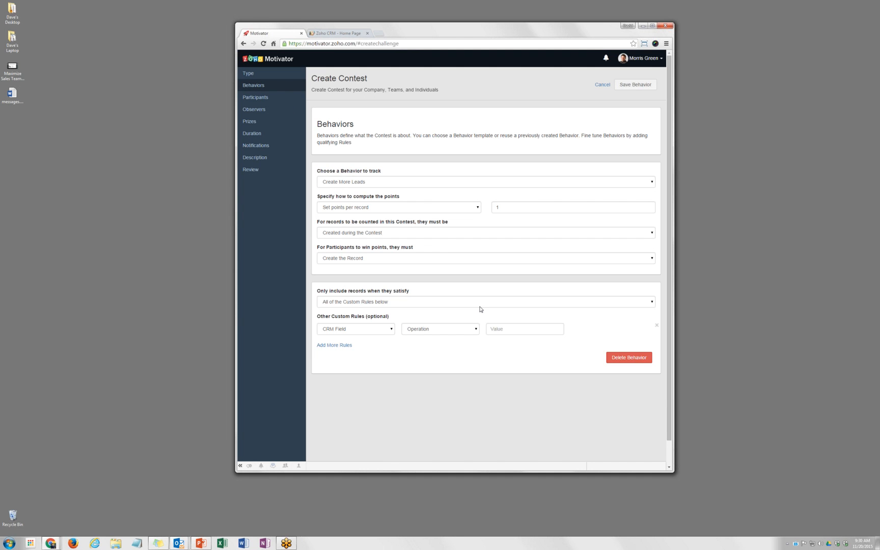
pyautogui.click(367, 330)
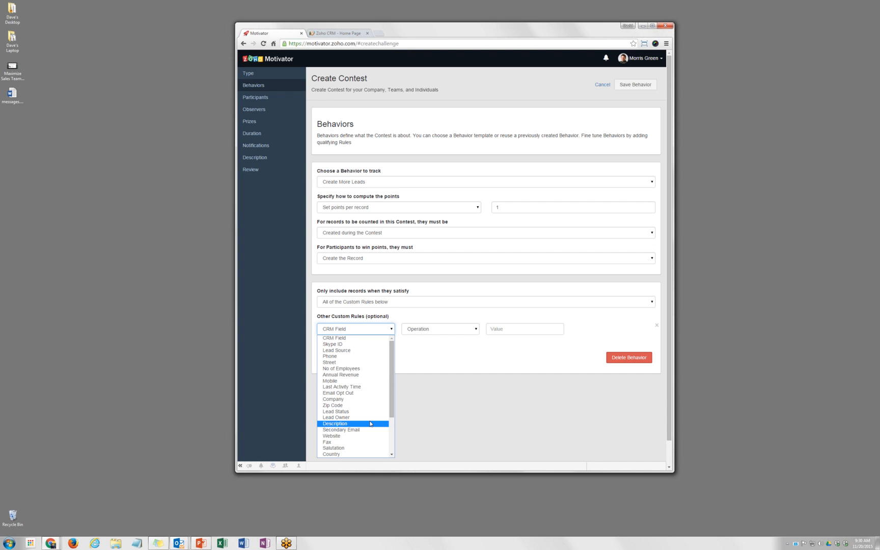
pyautogui.scroll(-3, 369, 433)
pyautogui.click(368, 449)
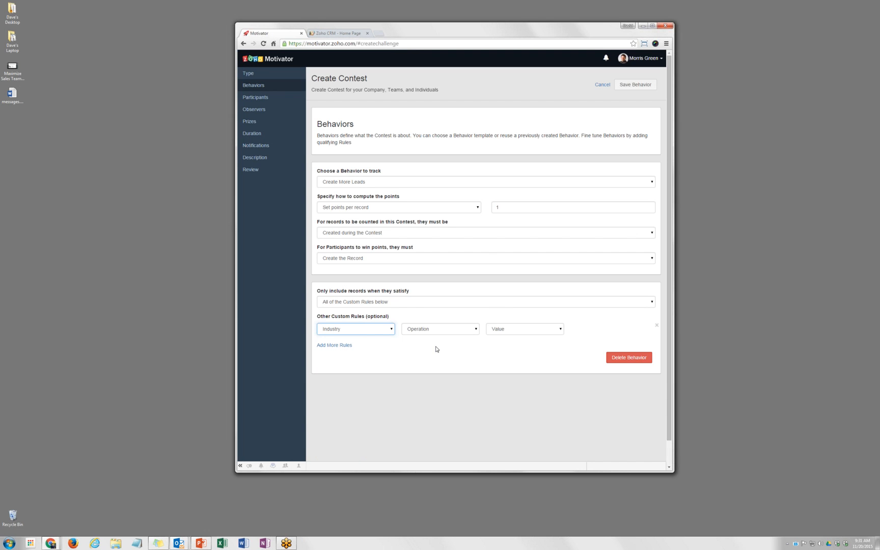
pyautogui.click(434, 330)
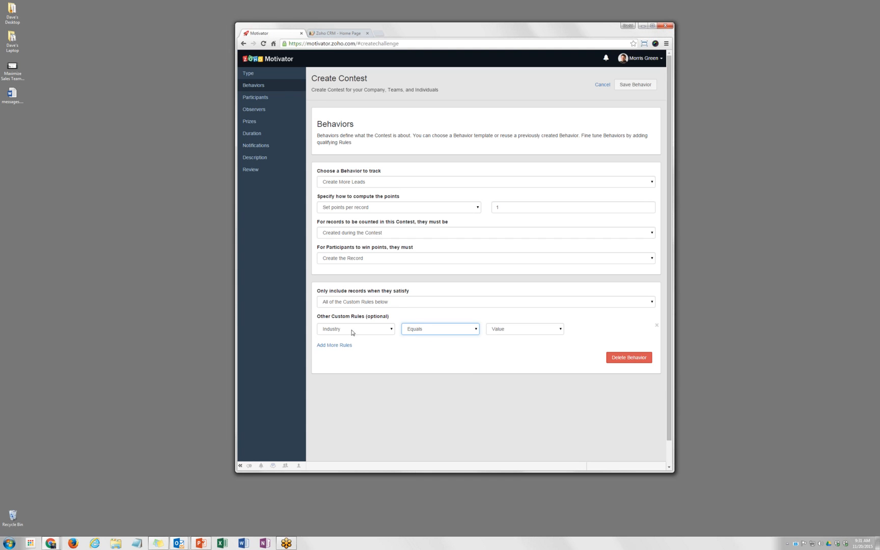
pyautogui.click(510, 331)
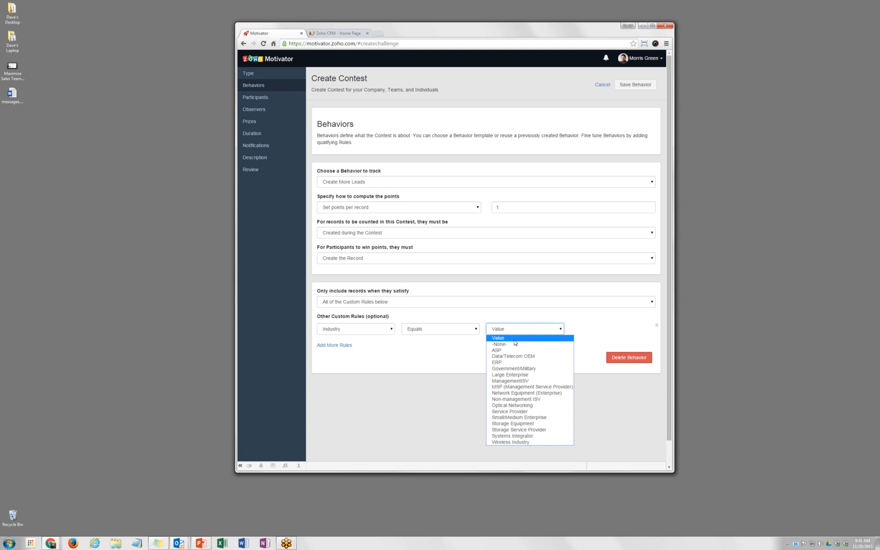
pyautogui.click(525, 412)
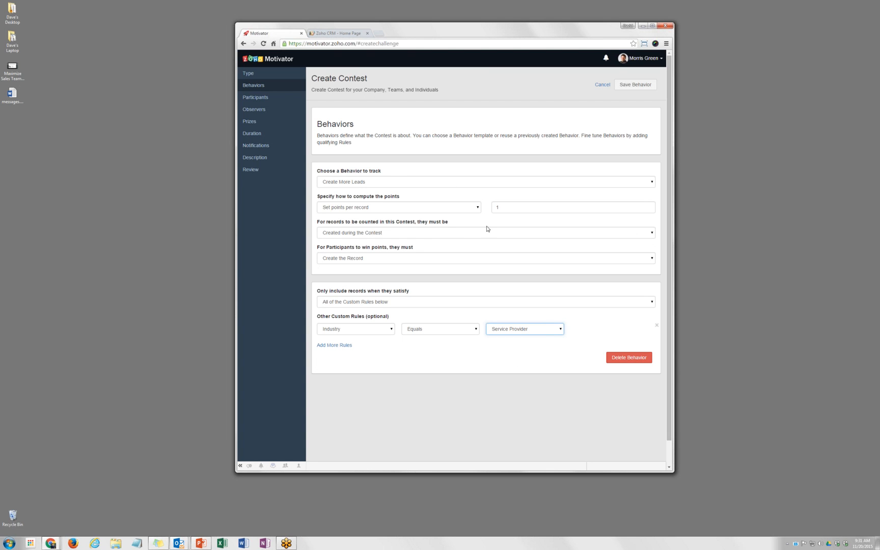
pyautogui.click(639, 85)
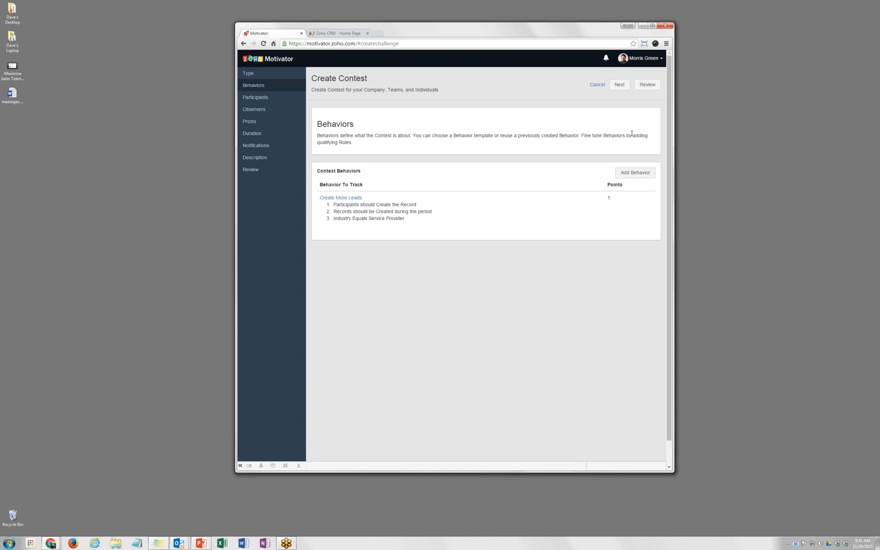
# Keep Everyone as the contest participants, add no observers, and continue to the prizes.
pyautogui.click(621, 85)
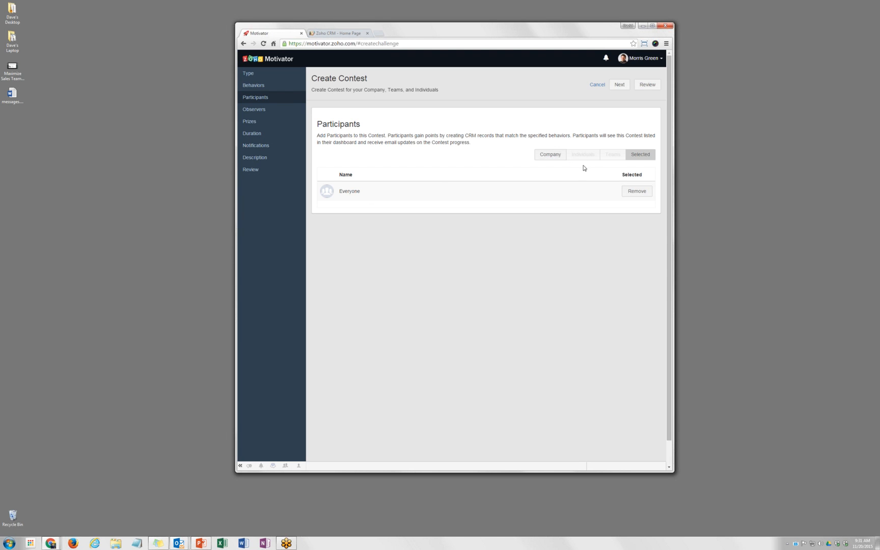
pyautogui.click(620, 86)
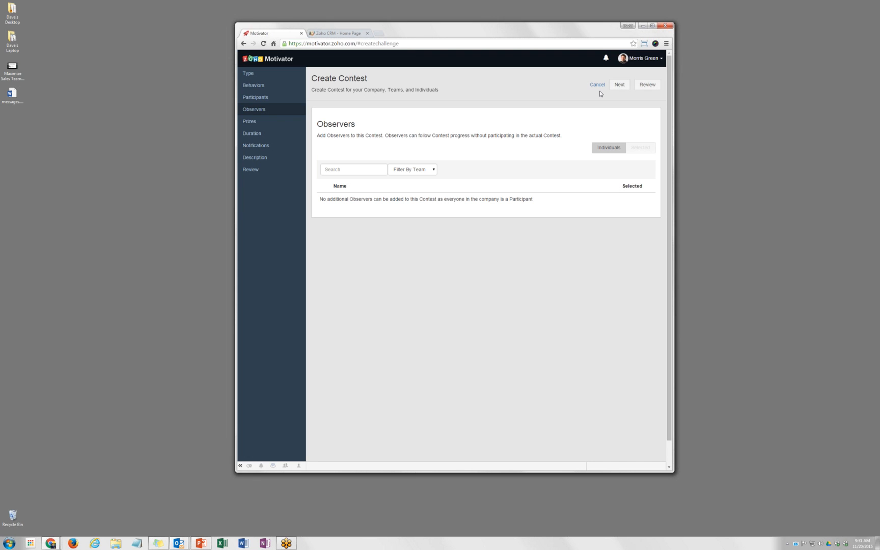
pyautogui.click(620, 86)
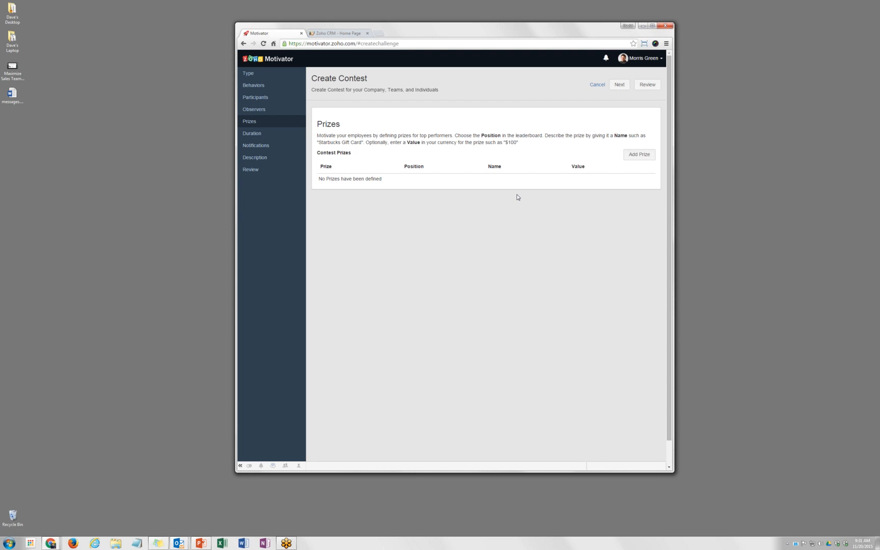
# Add the contest prizes iPad Air for first place, iPod for second and Fitbit Surge for third, and continue to the duration.
pyautogui.click(649, 156)
pyautogui.click(383, 182)
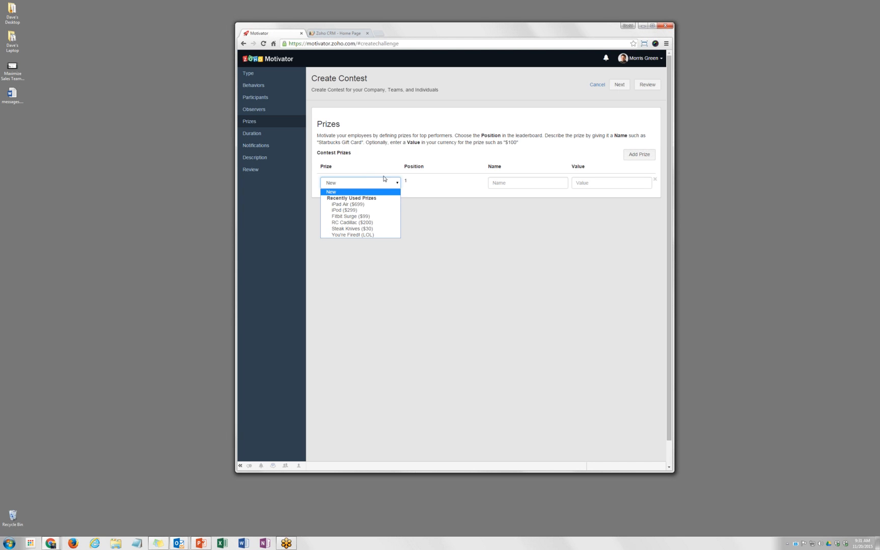
pyautogui.click(376, 205)
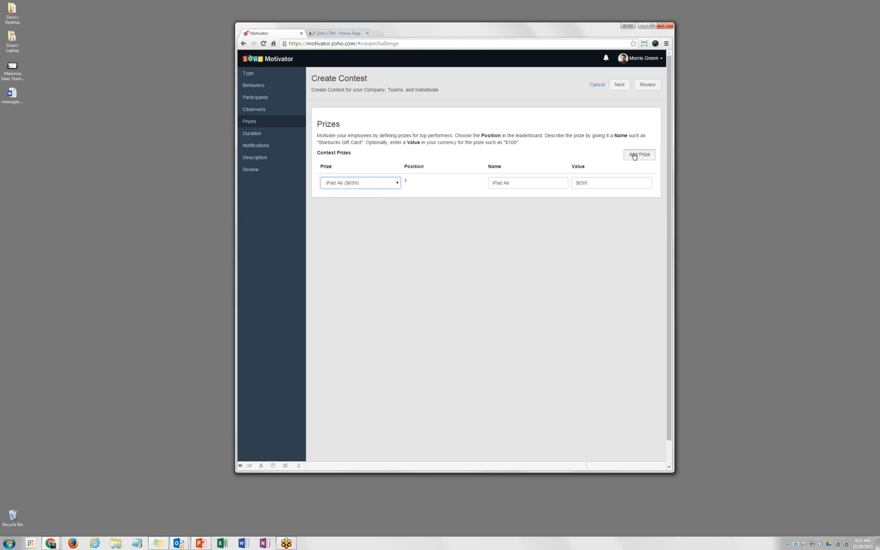
pyautogui.click(634, 155)
pyautogui.click(362, 202)
pyautogui.click(352, 229)
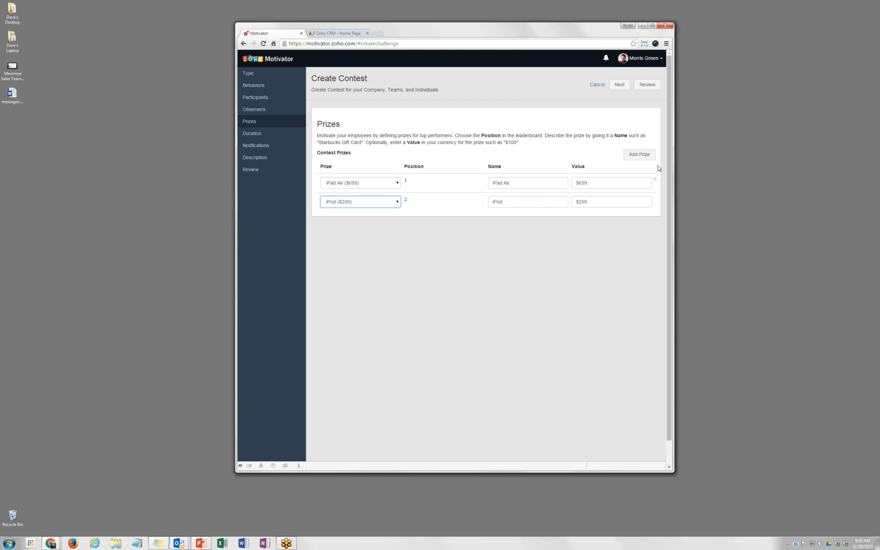
pyautogui.click(632, 158)
pyautogui.click(387, 222)
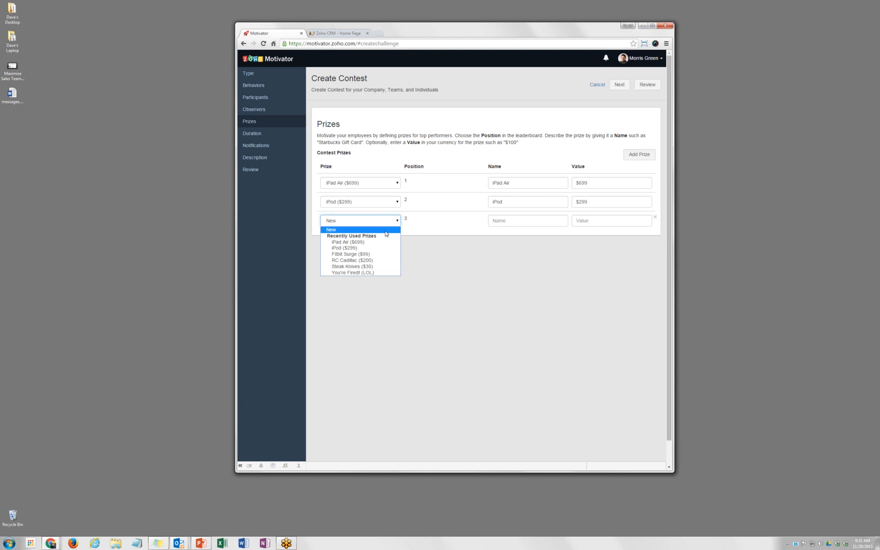
pyautogui.click(383, 254)
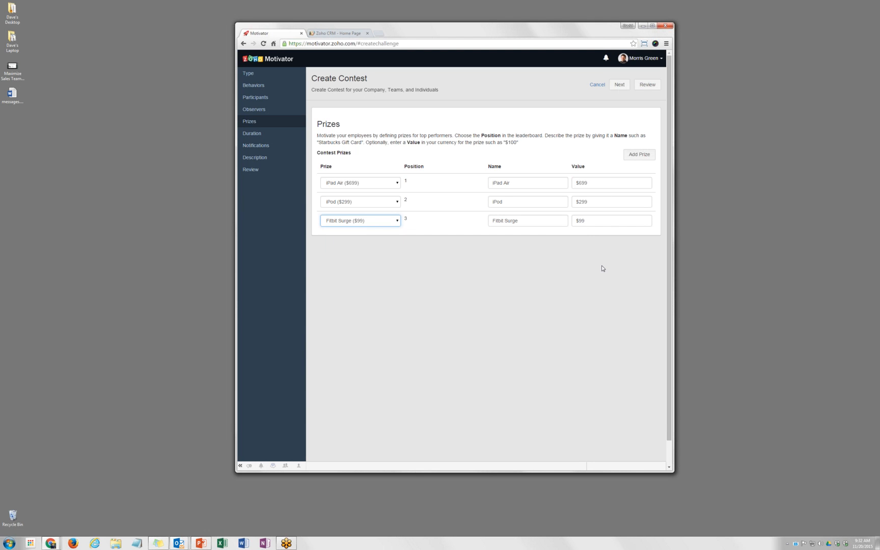
pyautogui.click(620, 85)
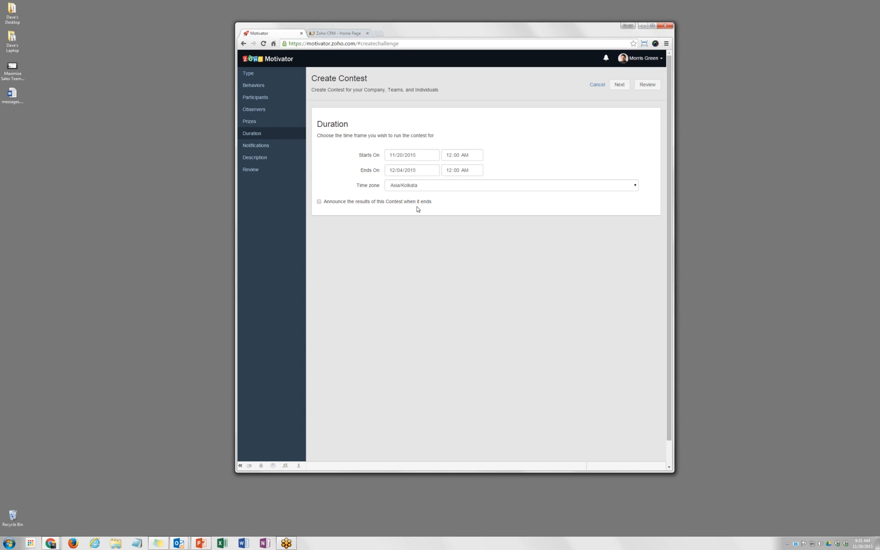
# Set the contest's start date to January 20, 2015, and keep both default notification options enabled.
pyautogui.click(392, 156)
pyautogui.click(427, 157)
pyautogui.click(427, 157)
pyautogui.click(427, 158)
pyautogui.click(427, 157)
pyautogui.click(427, 158)
pyautogui.click(427, 157)
pyautogui.click(427, 157)
pyautogui.click(427, 157)
pyautogui.click(426, 153)
pyautogui.click(620, 86)
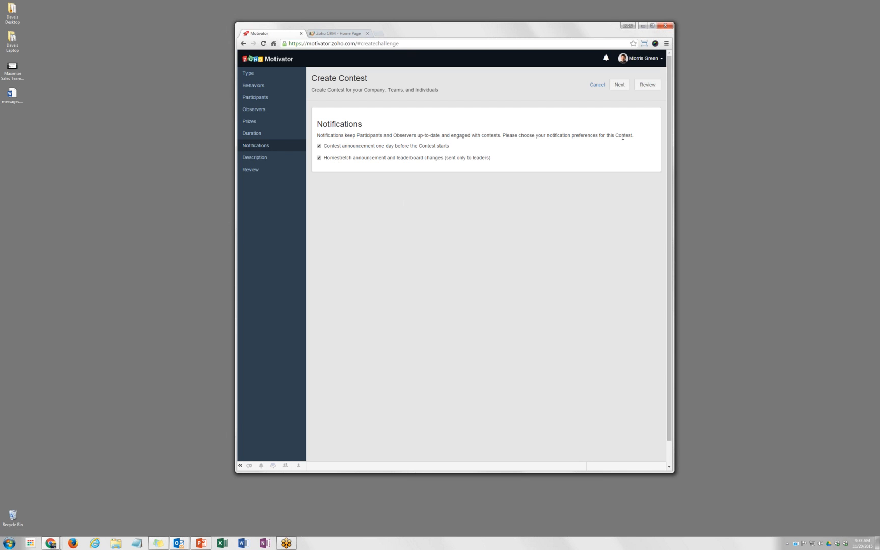
pyautogui.click(620, 86)
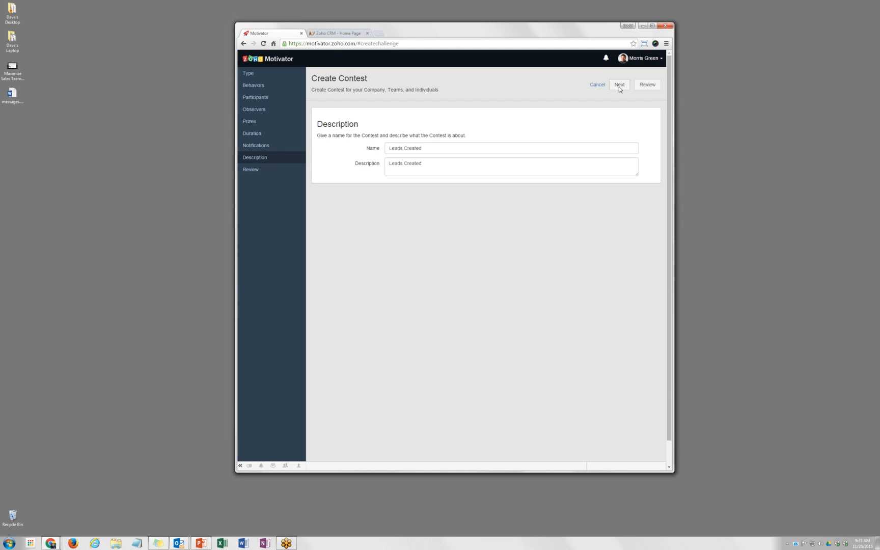
# Name the contest Service Provider Leads and save it from the review page.
pyautogui.doubleClick(400, 148)
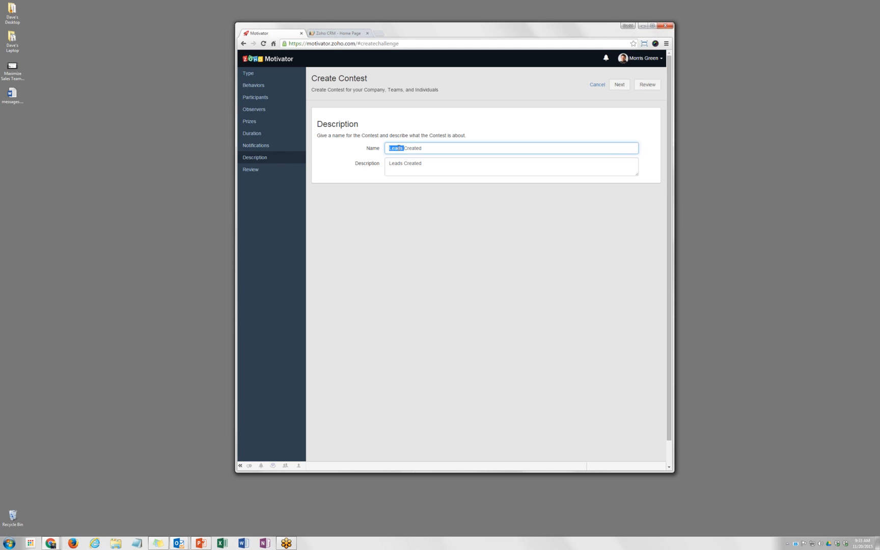
pyautogui.tripleClick(399, 148)
pyautogui.write('Service Provider Leads')
pyautogui.click(619, 86)
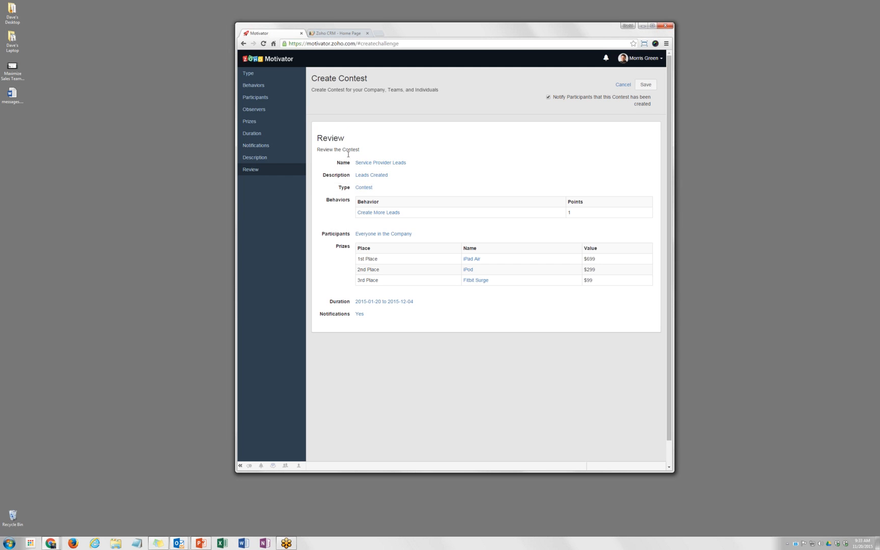
pyautogui.click(645, 86)
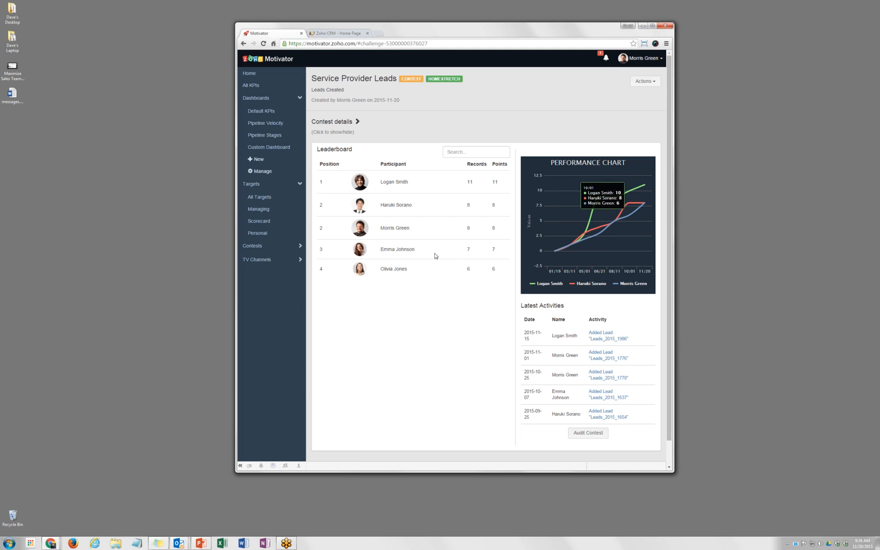
# Examine the third-ranked participant's contest details and the CRM record of the most recently added lead.
pyautogui.click(388, 250)
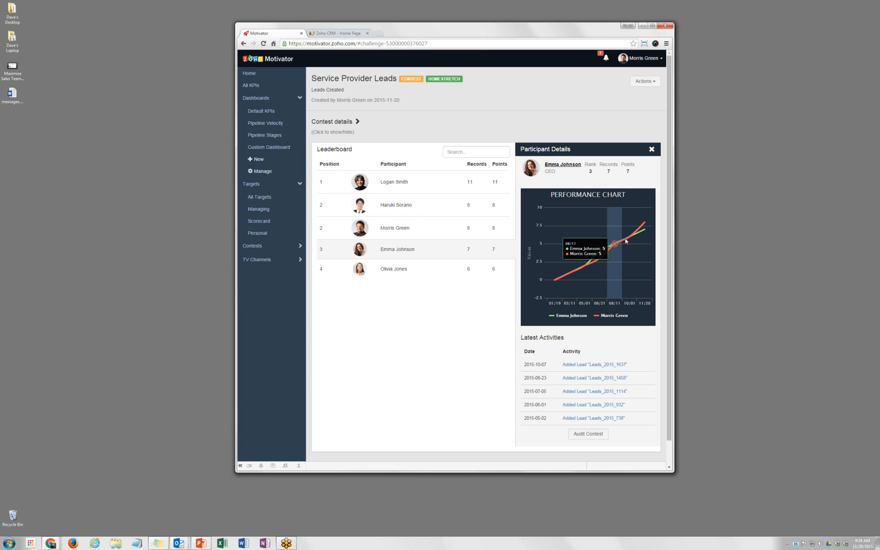
pyautogui.click(652, 149)
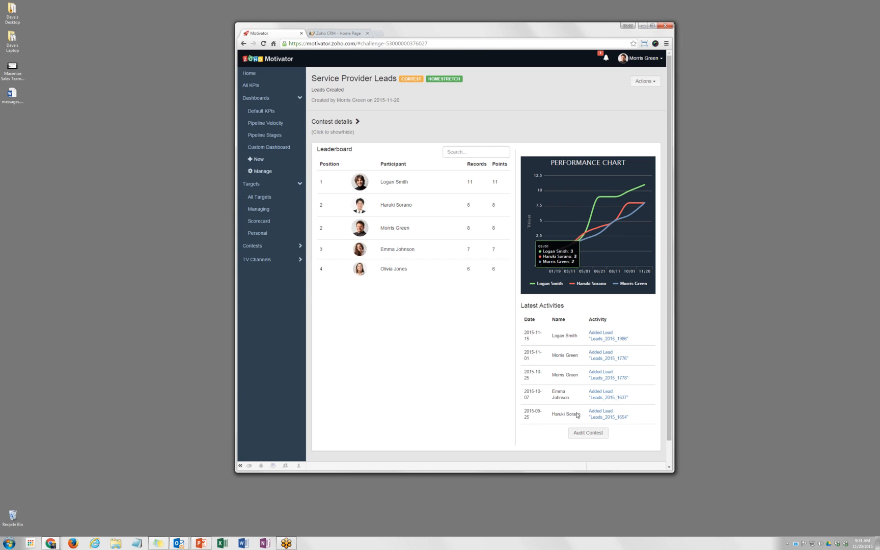
pyautogui.click(606, 339)
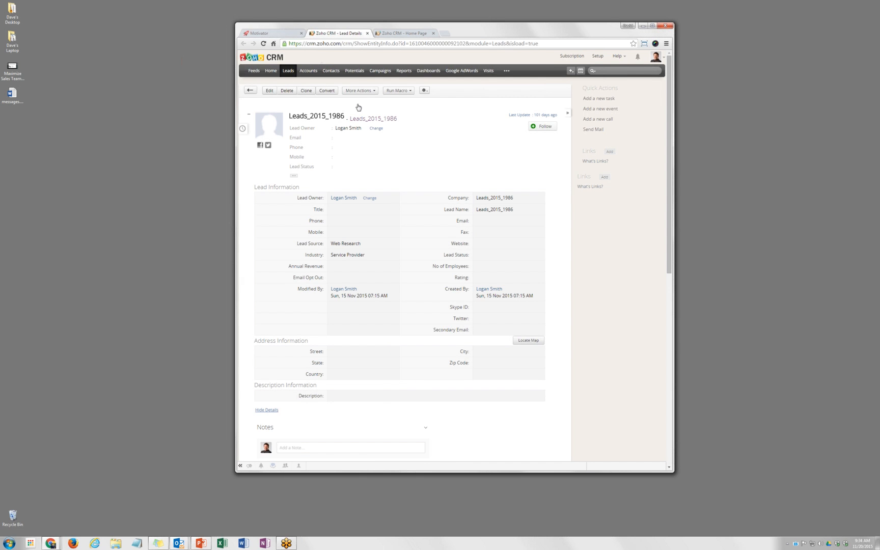
pyautogui.click(367, 33)
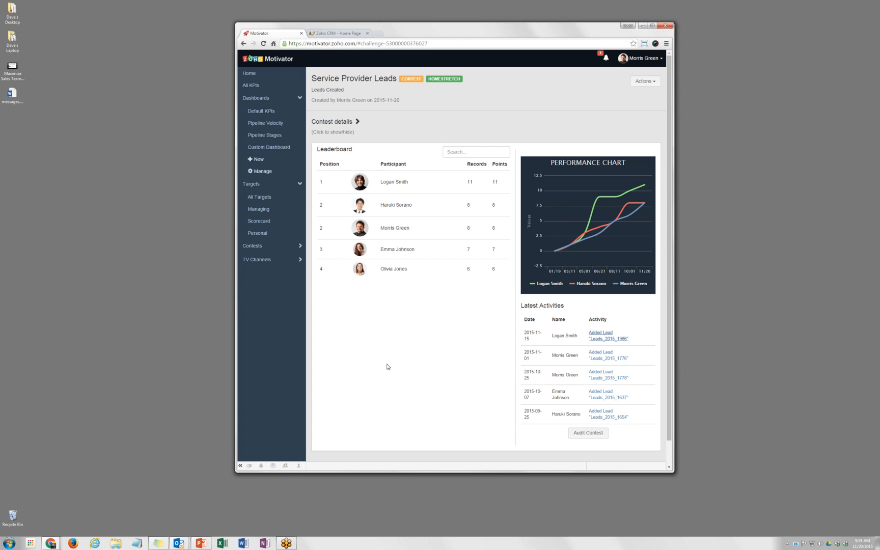
# View the Contests Channel preview under TV Channels.
pyautogui.click(300, 97)
pyautogui.click(300, 111)
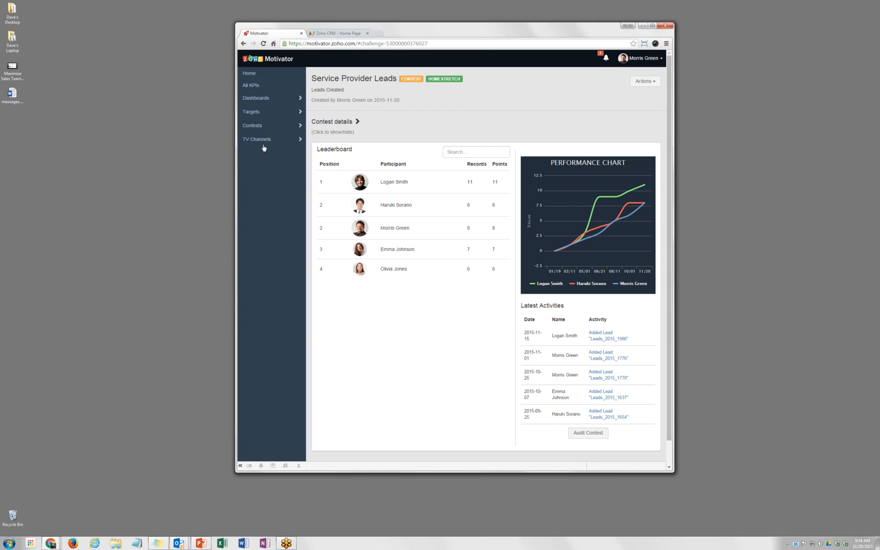
pyautogui.click(257, 139)
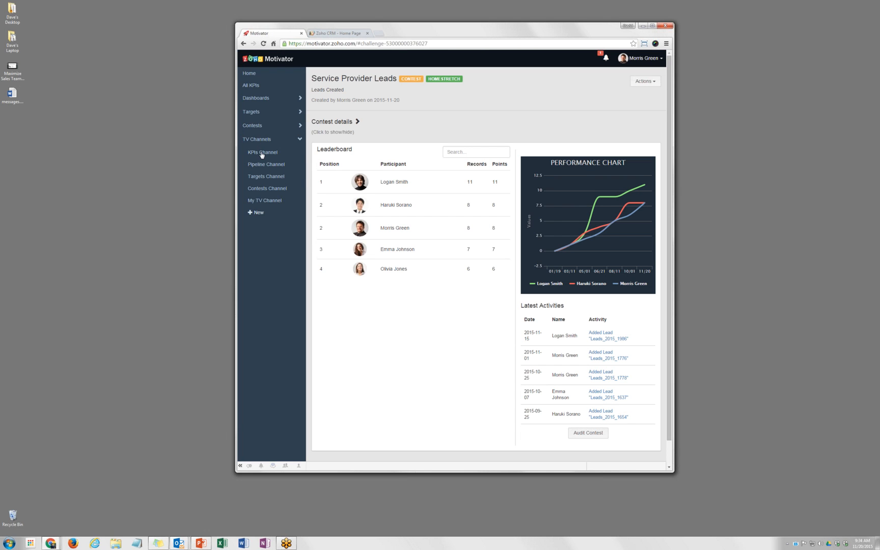
pyautogui.click(273, 190)
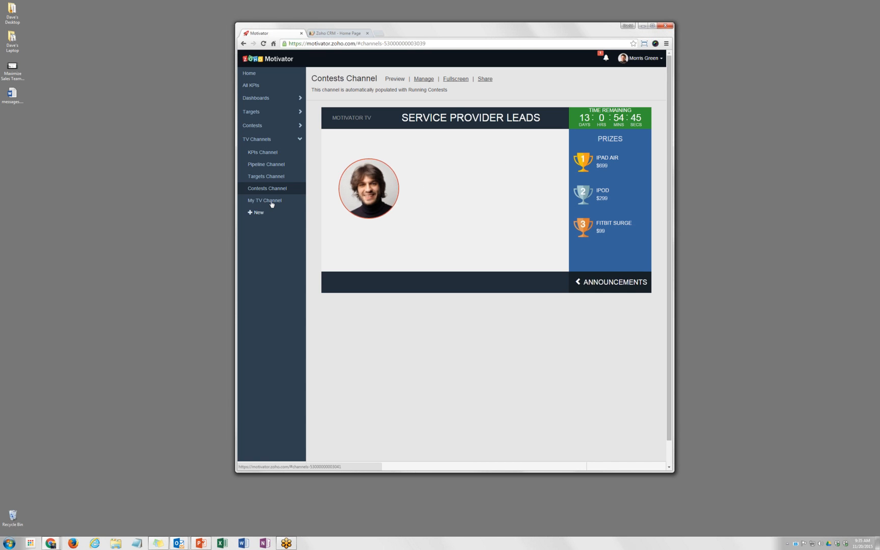
# Replace the Calls Created KPI in My TV Channel with the Revenue Generated KPI.
pyautogui.click(271, 204)
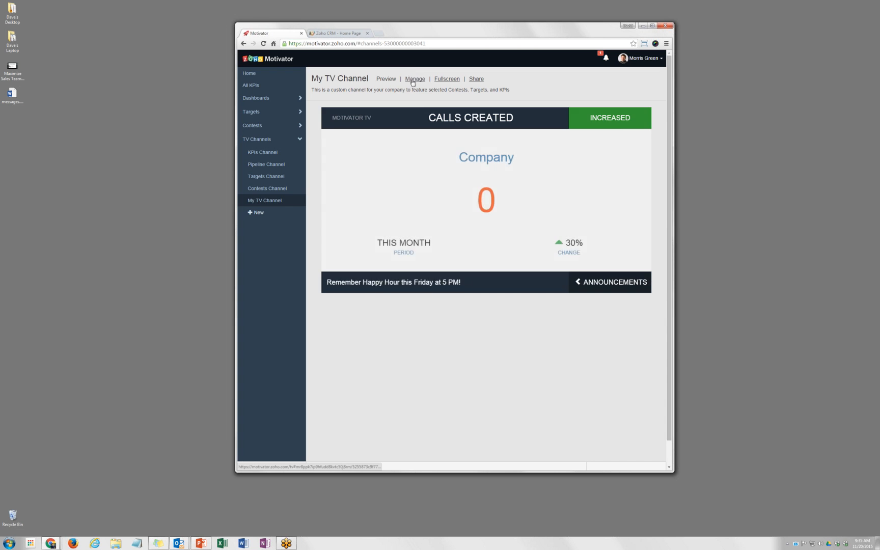
pyautogui.click(417, 79)
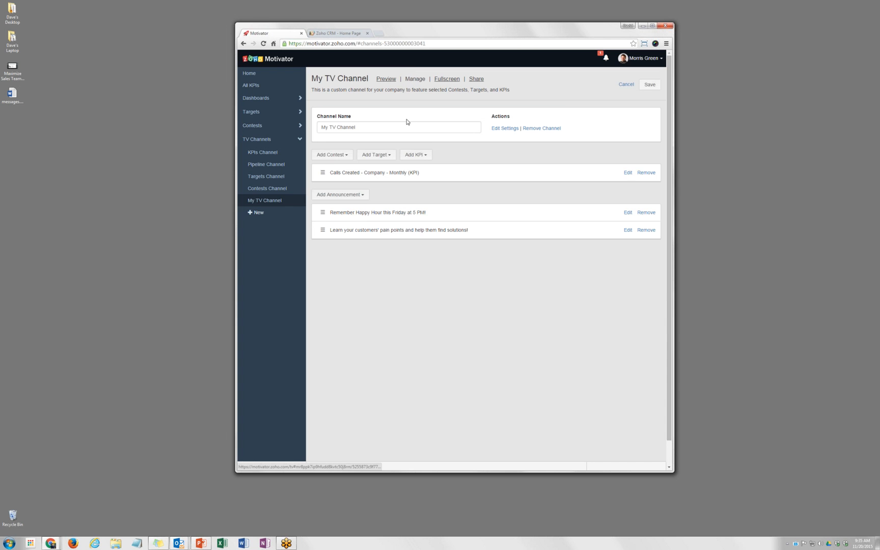
pyautogui.click(647, 173)
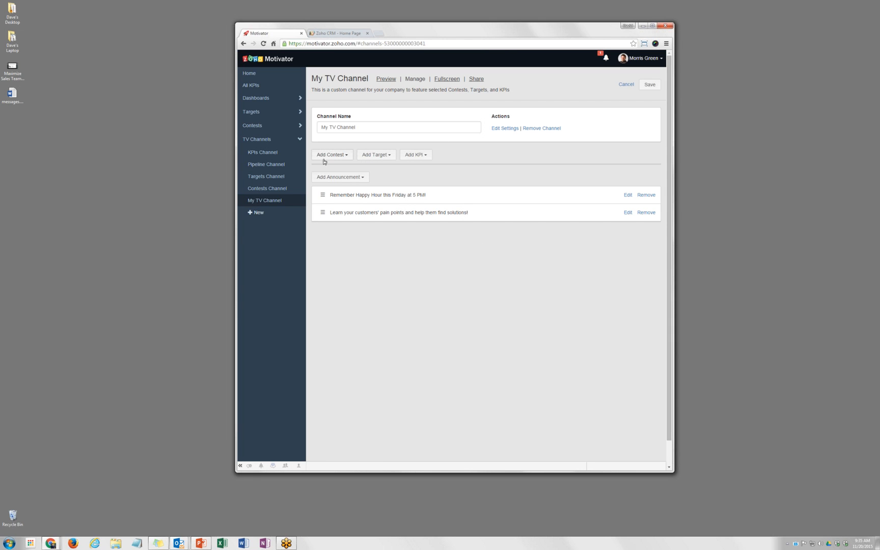
pyautogui.click(424, 157)
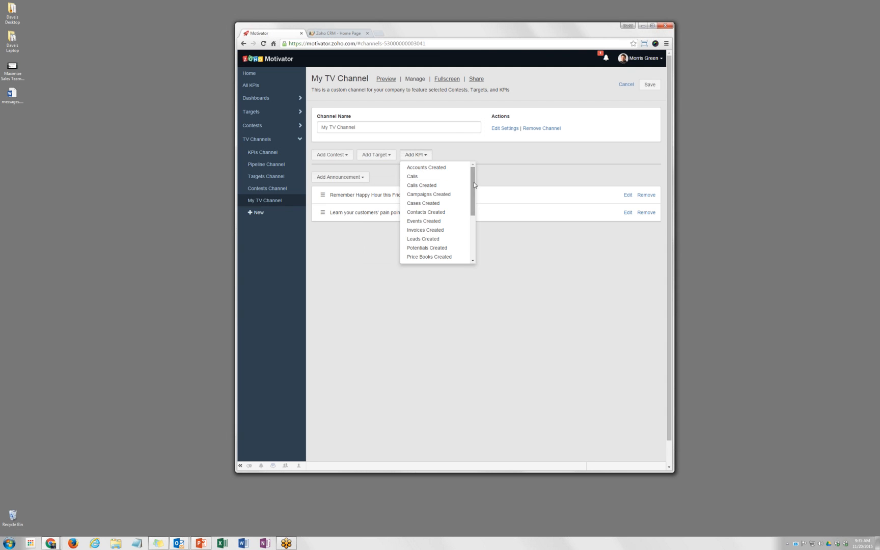
pyautogui.scroll(-2, 473, 211)
pyautogui.scroll(-2, 473, 218)
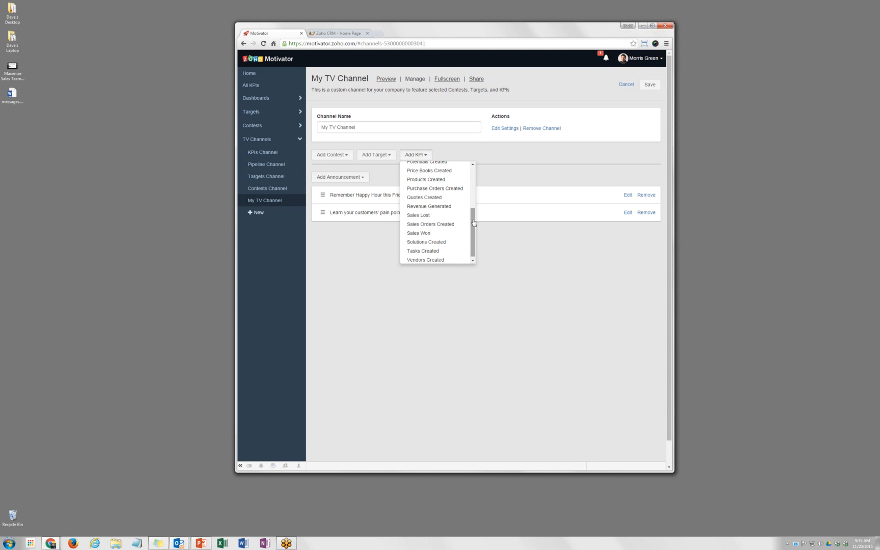
pyautogui.click(446, 207)
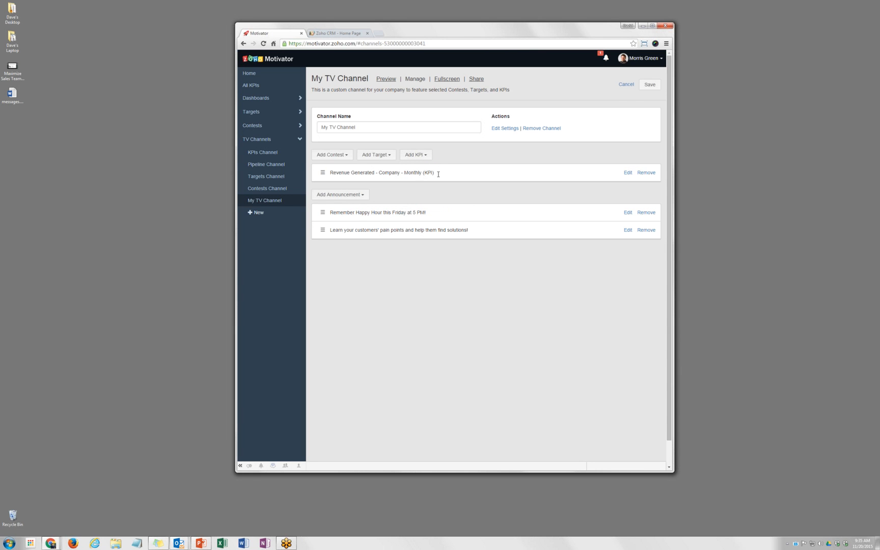
# Add the Leads Created - Company - Monthly target and the Service Provider Leads contest to My TV Channel.
pyautogui.click(384, 159)
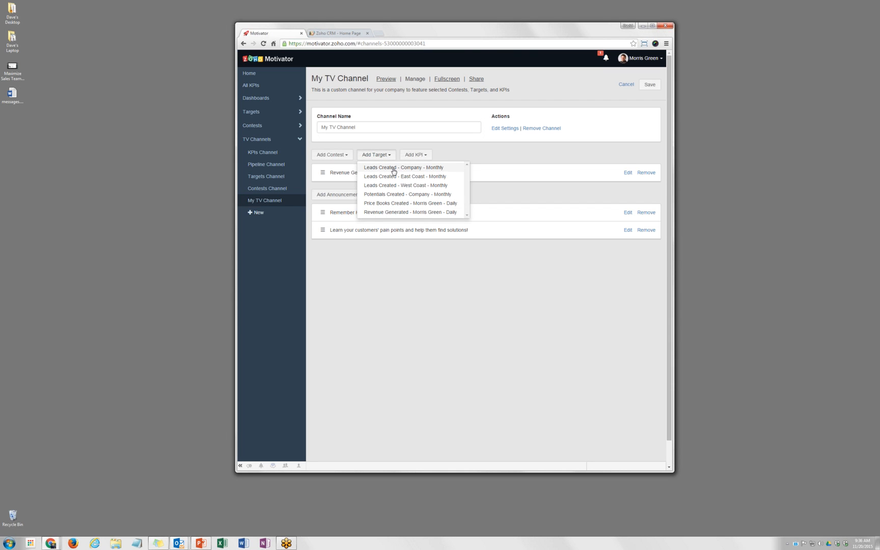
pyautogui.click(394, 171)
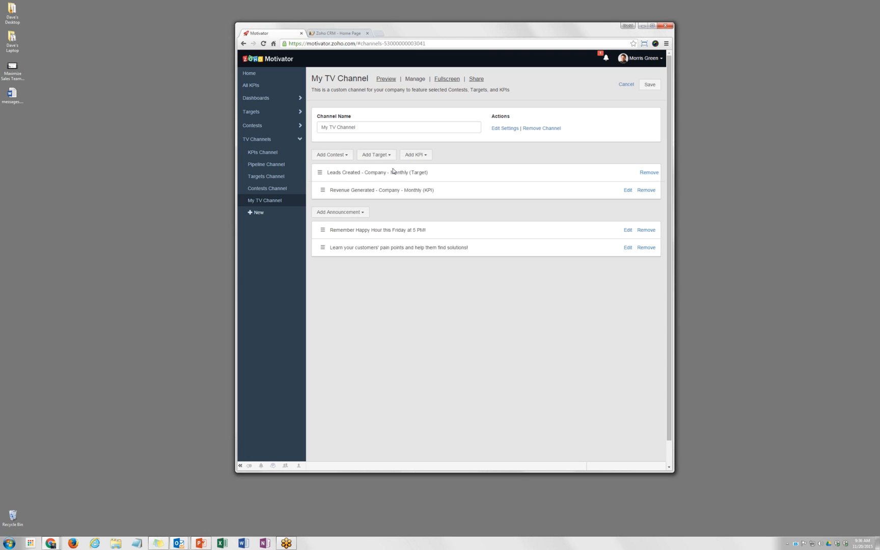
pyautogui.click(347, 158)
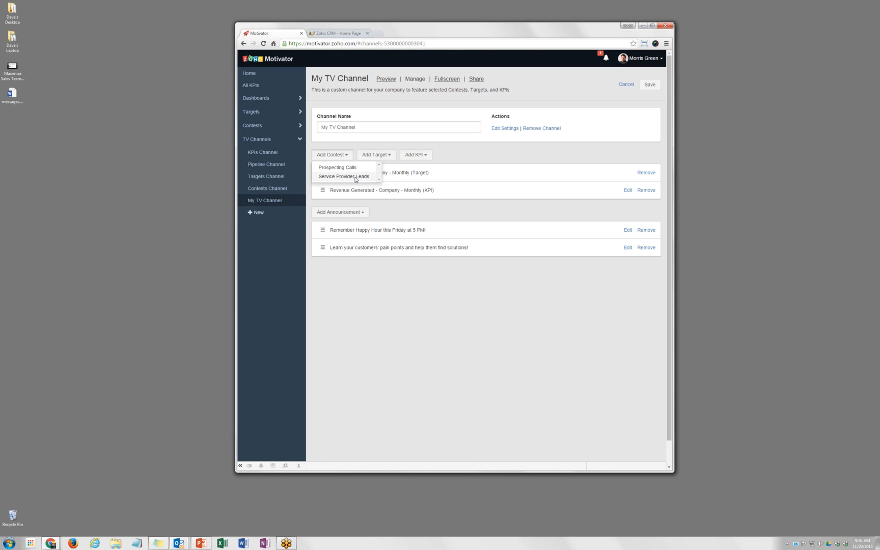
pyautogui.click(355, 177)
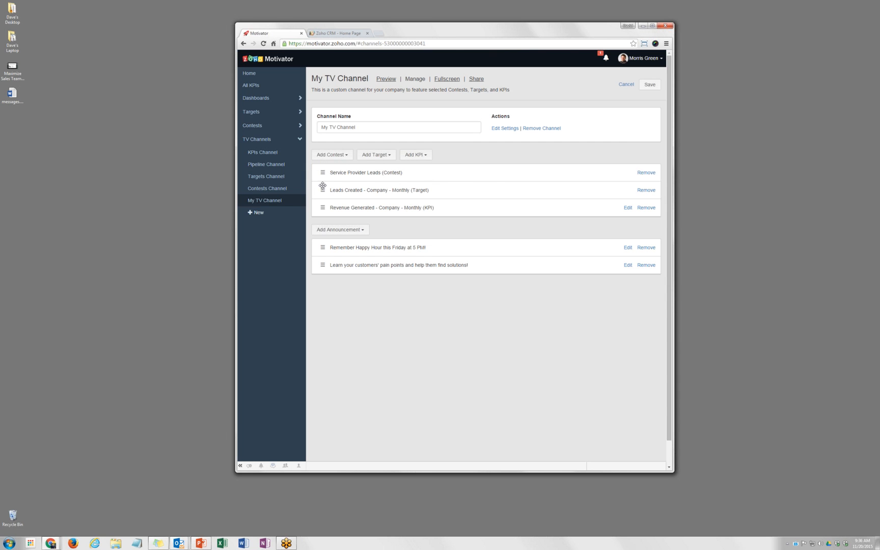
# Reorder the channel items to Revenue Generated, Leads Created, then Service Provider Leads, and save My TV Channel.
pyautogui.moveTo(323, 209)
pyautogui.mouseDown()
pyautogui.moveTo(322, 172)
pyautogui.moveTo(323, 201)
pyautogui.moveTo(323, 190)
pyautogui.mouseUp()
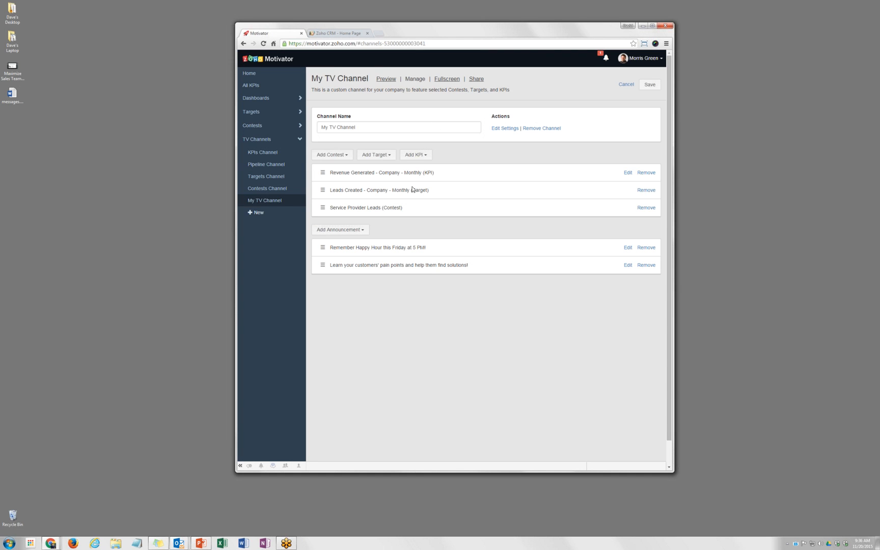
pyautogui.click(651, 87)
pyautogui.click(460, 270)
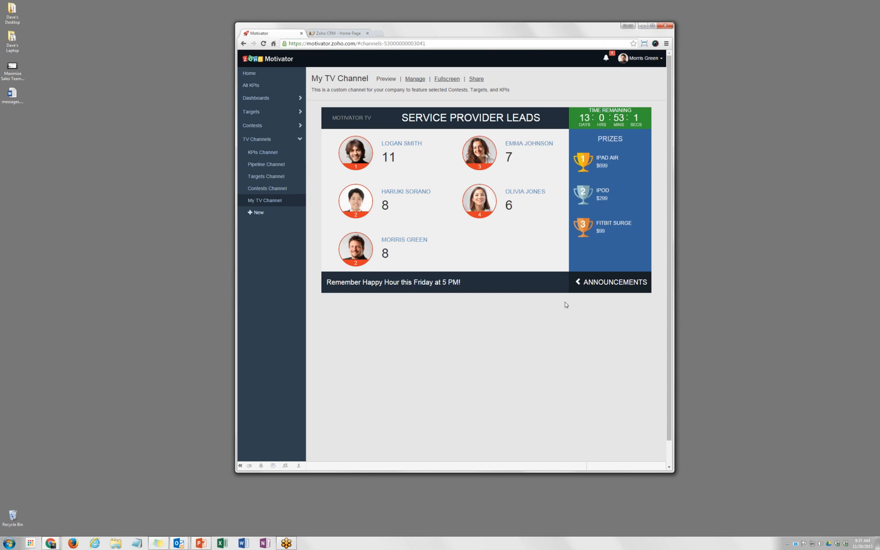
# Add the Calls, Calls Created and Campaigns Created KPIs to the Custom Dashboard and save the selection.
pyautogui.click(300, 142)
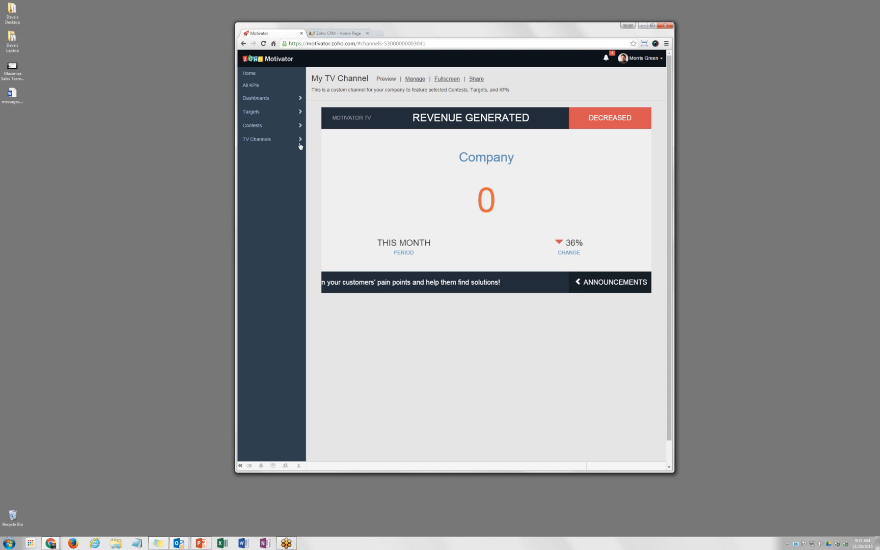
pyautogui.click(290, 101)
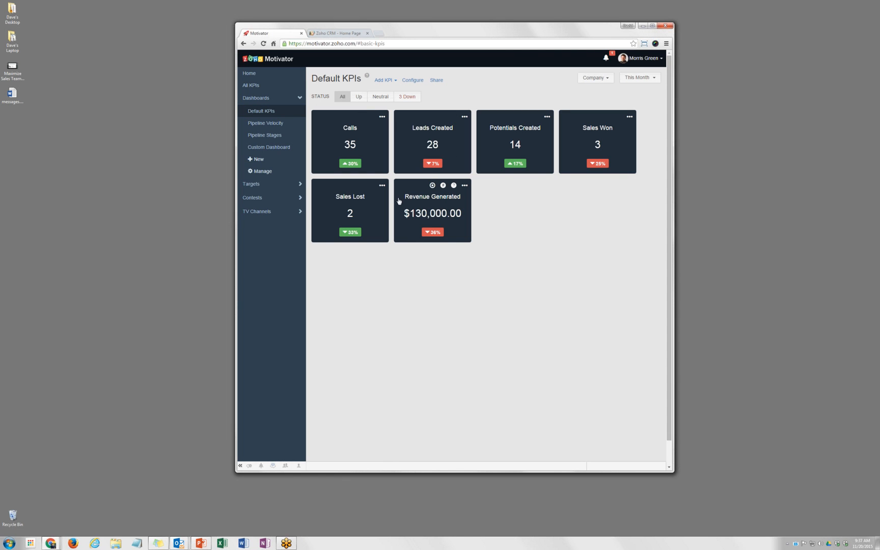
pyautogui.click(280, 148)
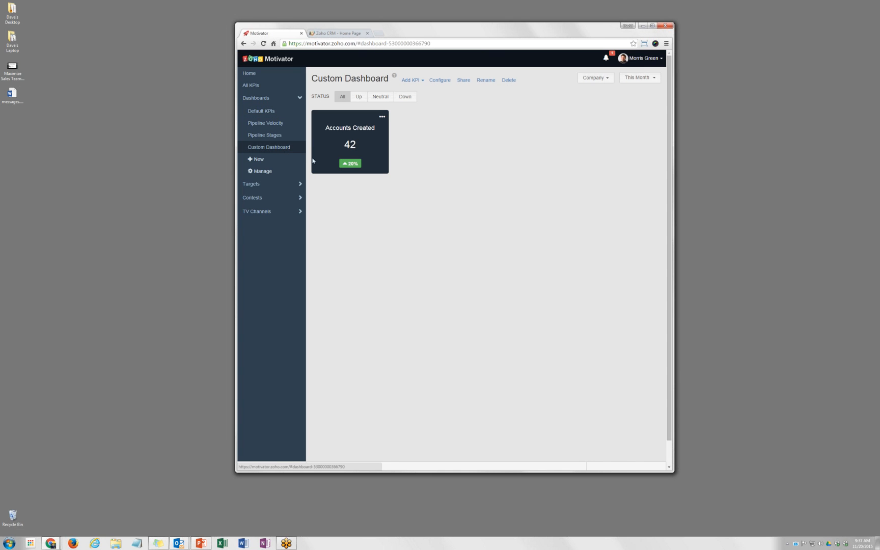
pyautogui.click(410, 80)
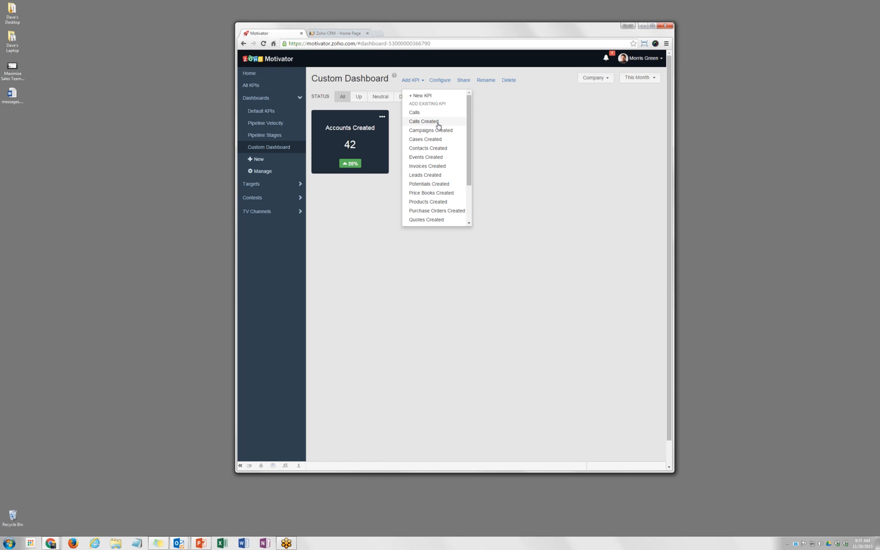
pyautogui.click(437, 80)
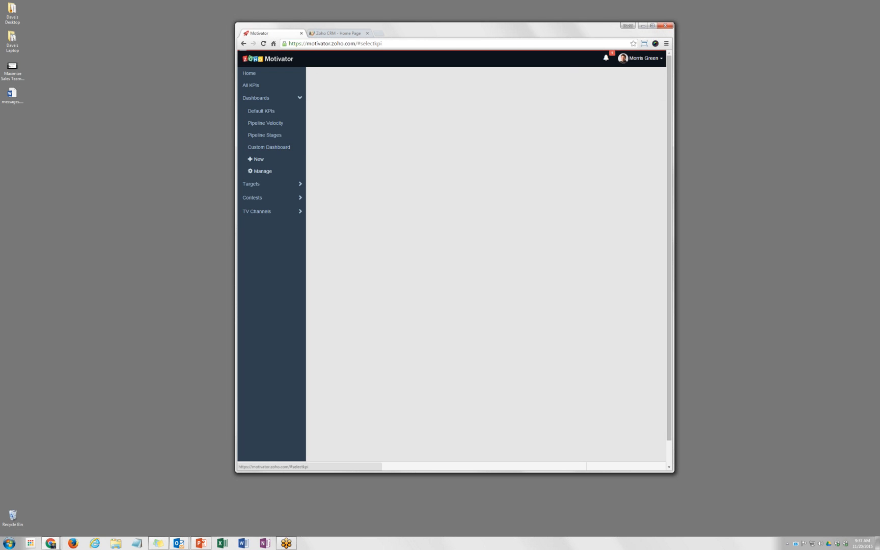
pyautogui.click(628, 165)
pyautogui.click(629, 185)
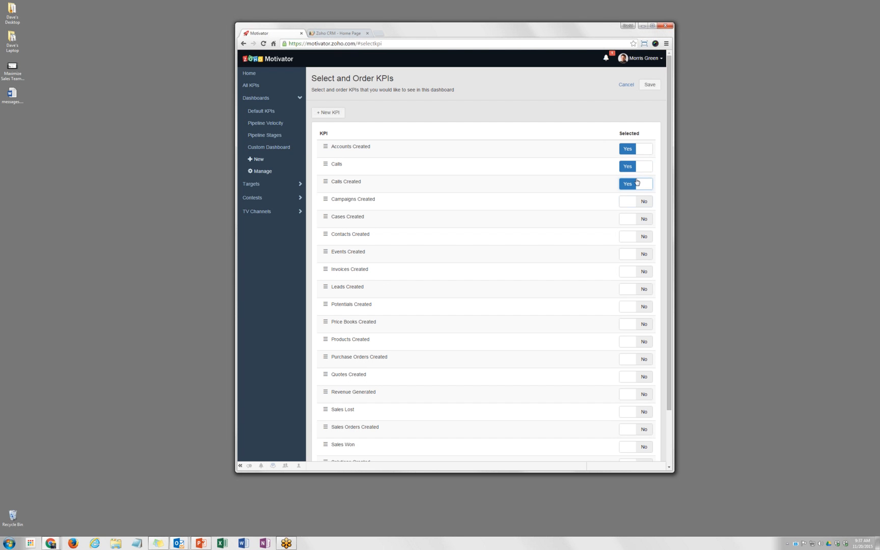
pyautogui.click(631, 201)
pyautogui.click(650, 85)
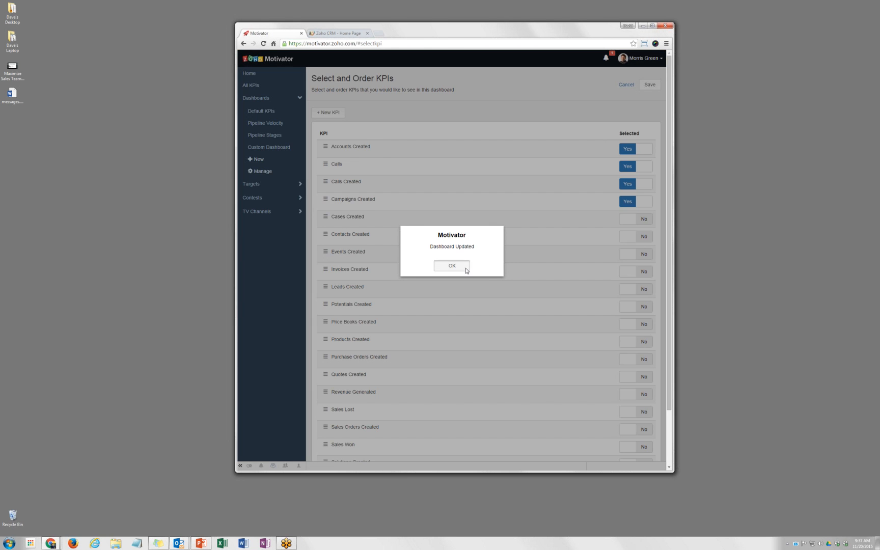
pyautogui.click(452, 266)
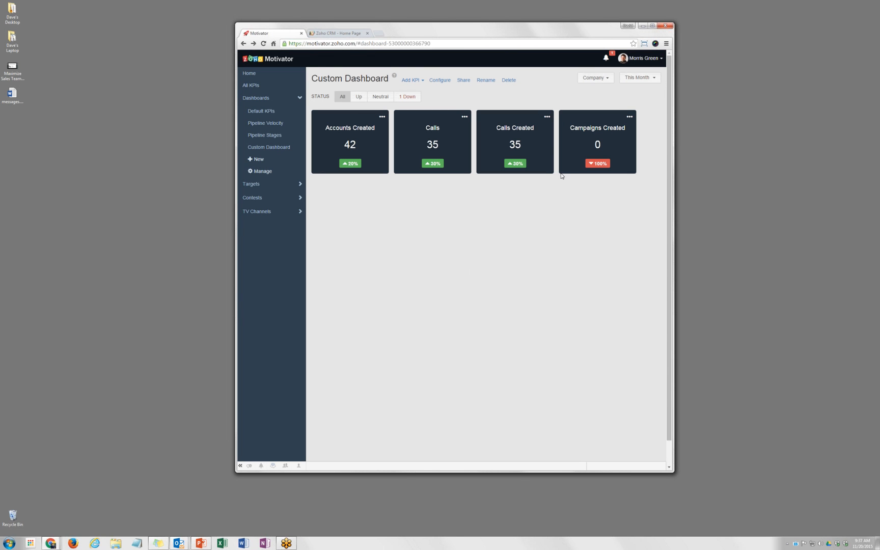
# Share the Custom Dashboard with the West Coast team and the signed-in account's individual user instead of the whole company, and save.
pyautogui.click(463, 80)
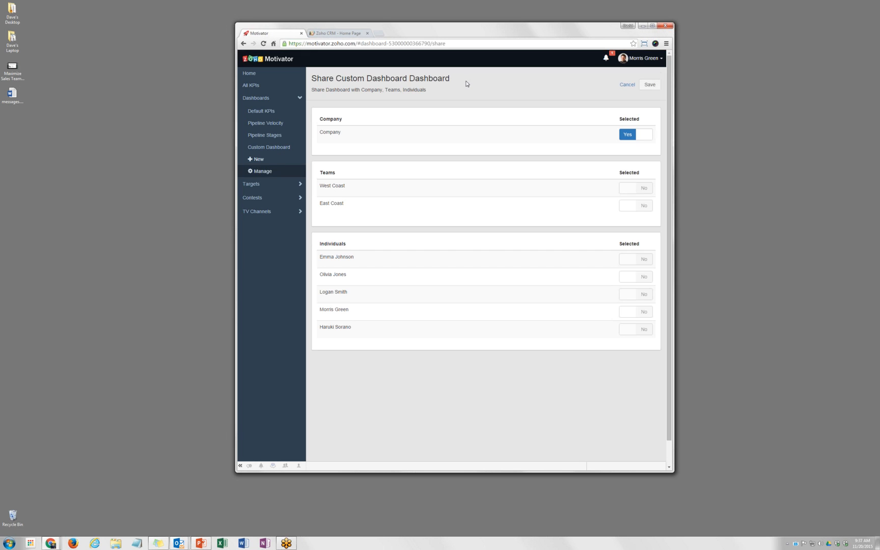
pyautogui.click(648, 136)
pyautogui.click(628, 190)
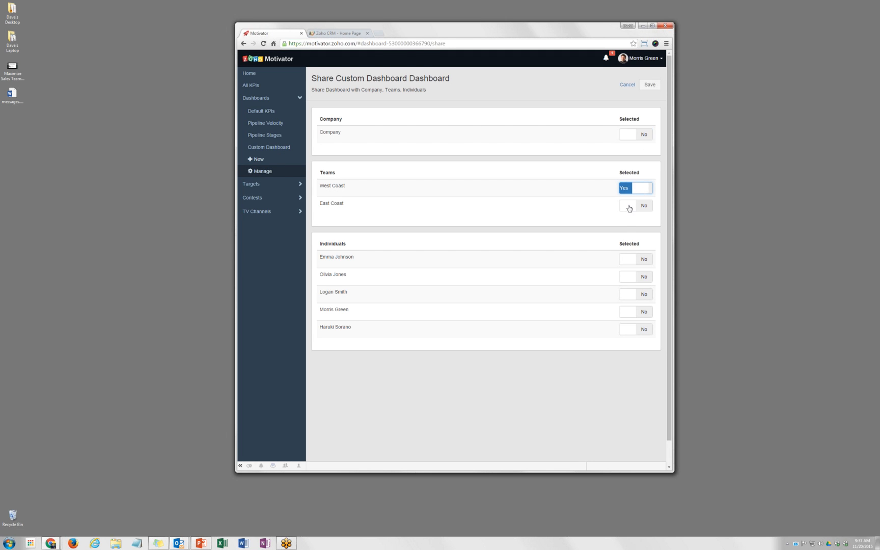
pyautogui.click(630, 315)
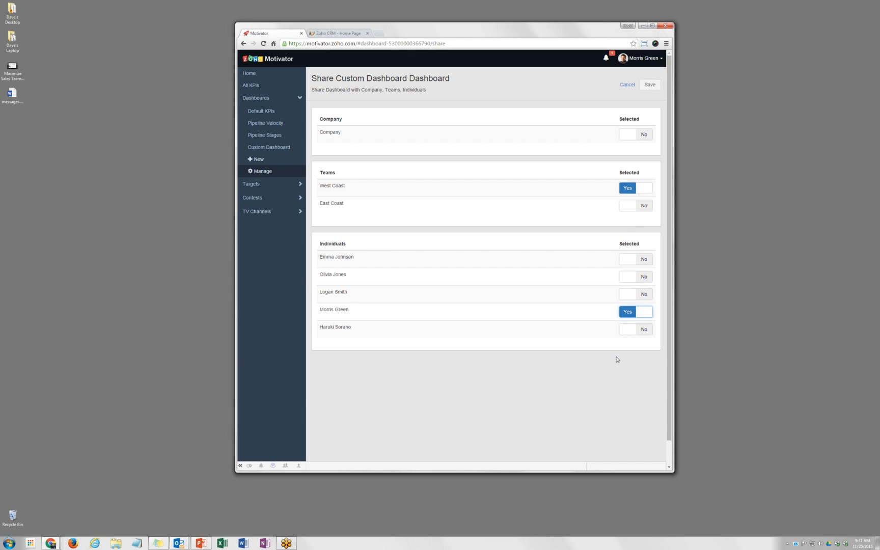
pyautogui.click(651, 85)
pyautogui.click(449, 267)
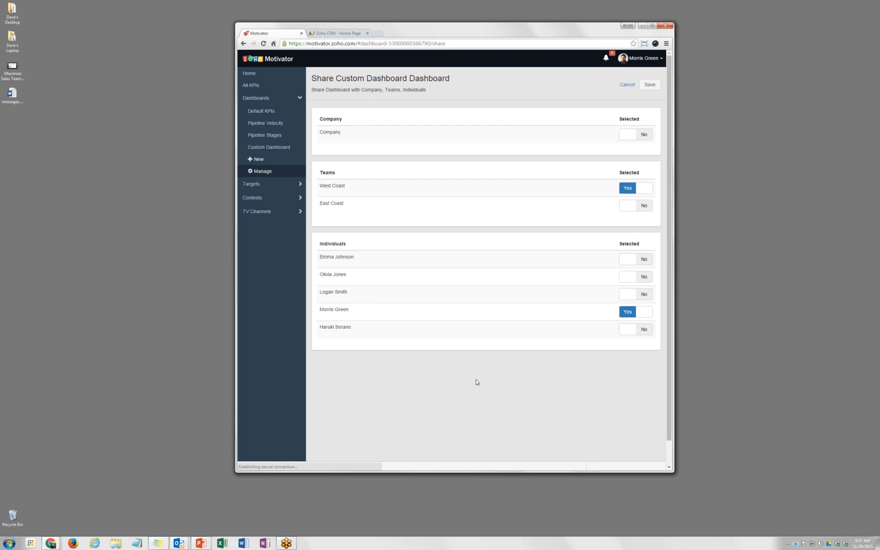
pyautogui.click(651, 86)
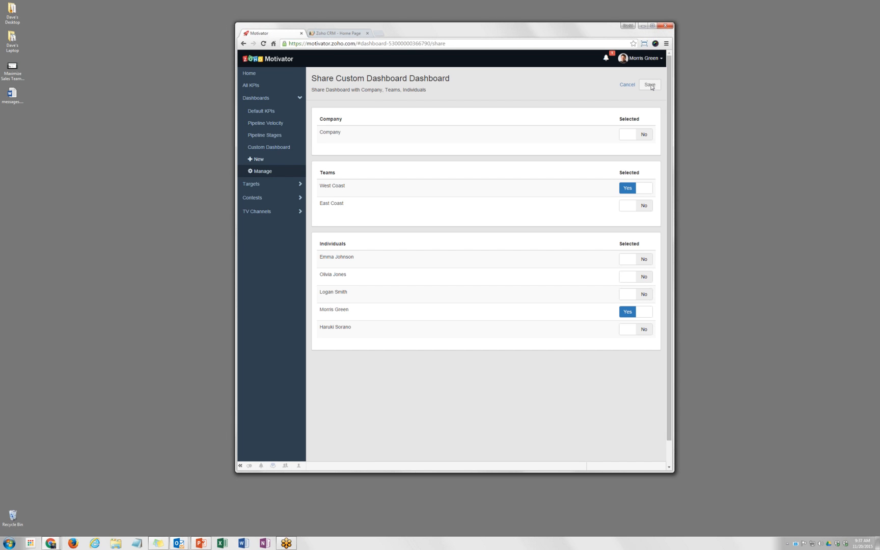
pyautogui.click(452, 268)
pyautogui.click(269, 147)
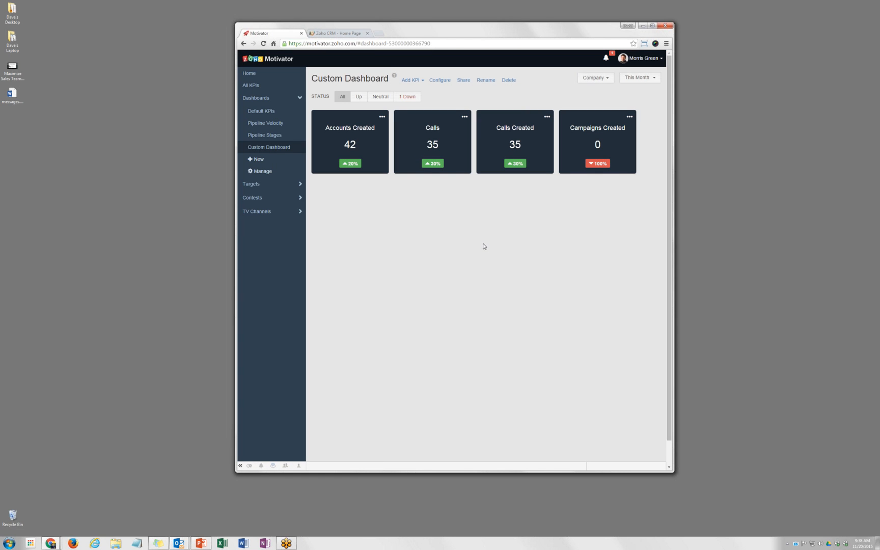
# Examine the Pipeline Velocity dashboard's total, chart points and component KPIs, and view the Pipeline Stages dashboard.
pyautogui.click(273, 124)
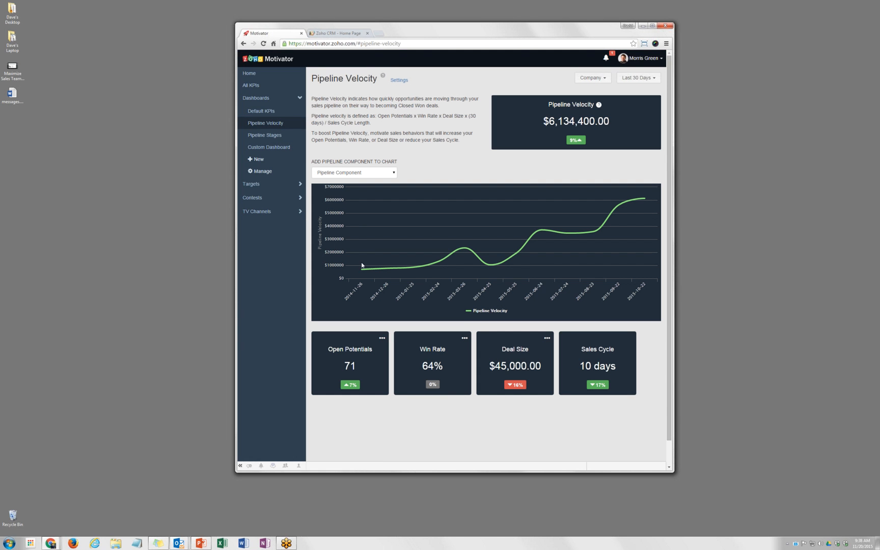
pyautogui.moveTo(365, 264)
pyautogui.moveTo(550, 121); pyautogui.dragTo(608, 131)
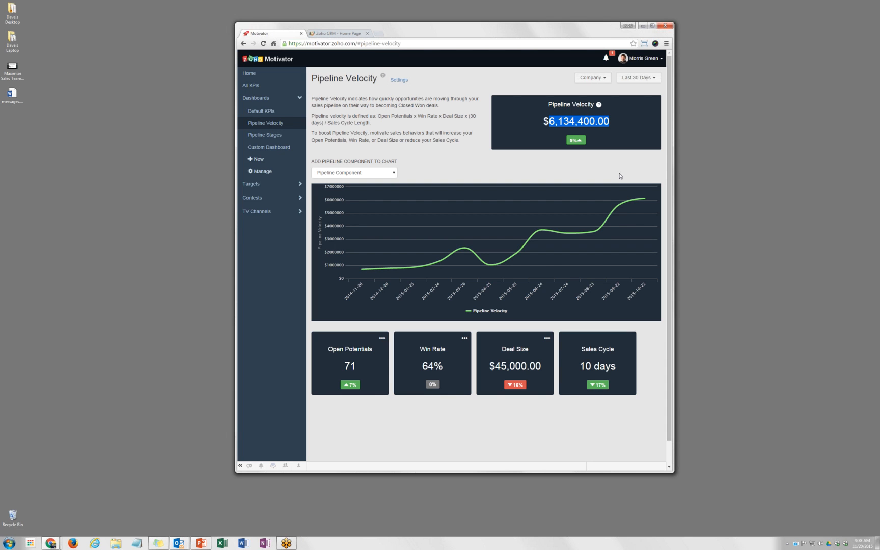
pyautogui.moveTo(617, 191)
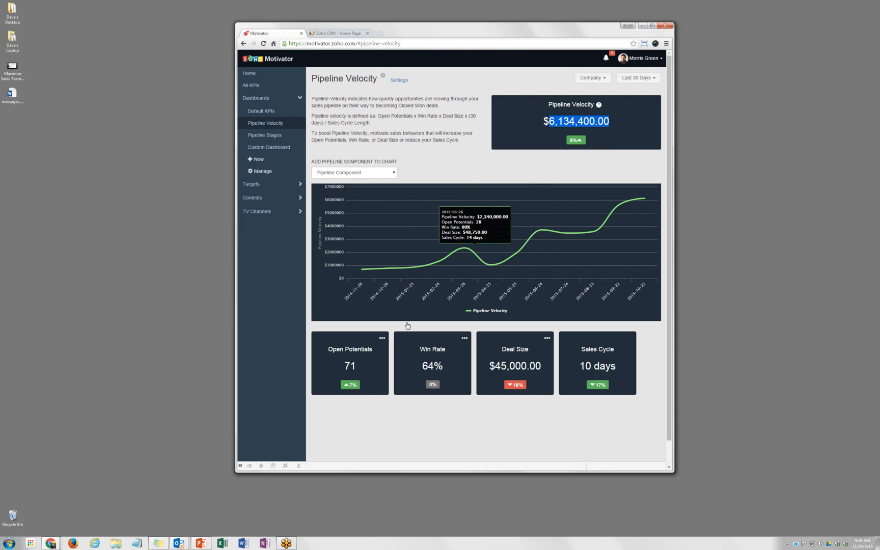
pyautogui.moveTo(362, 362)
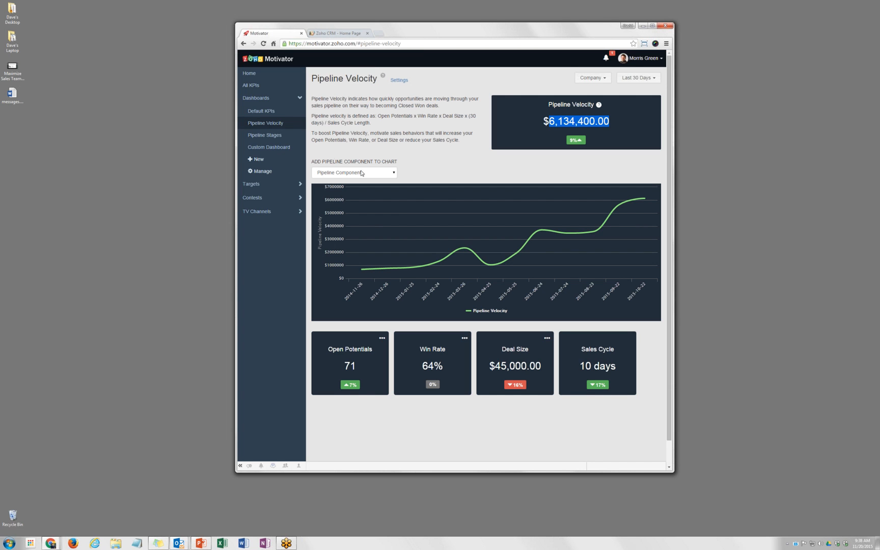
pyautogui.click(269, 136)
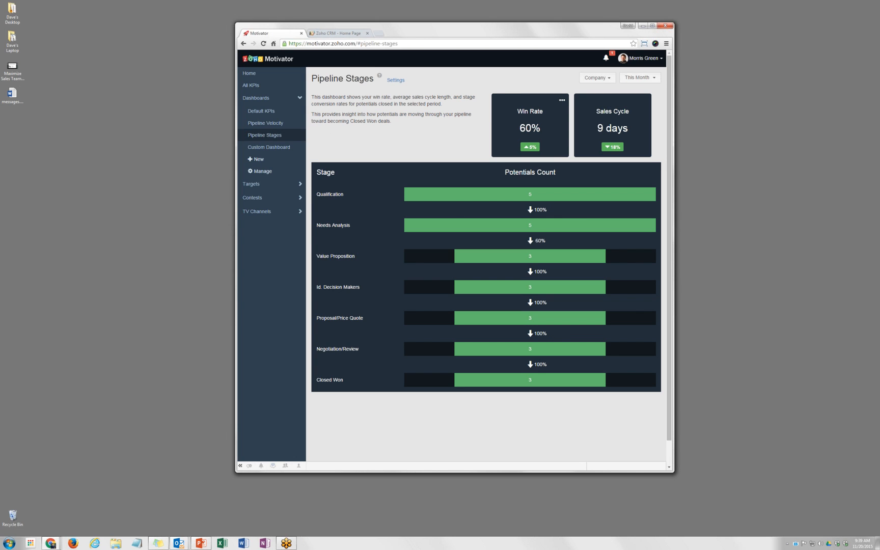
pyautogui.click(283, 98)
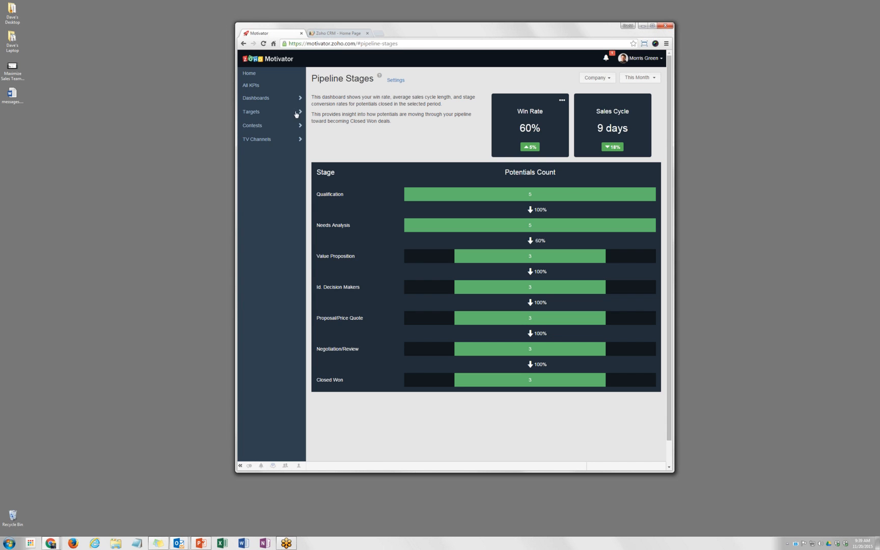
# Review the Users, Teams and CRM Sync pages in the account settings, and switch to PowerPoint.
pyautogui.click(265, 76)
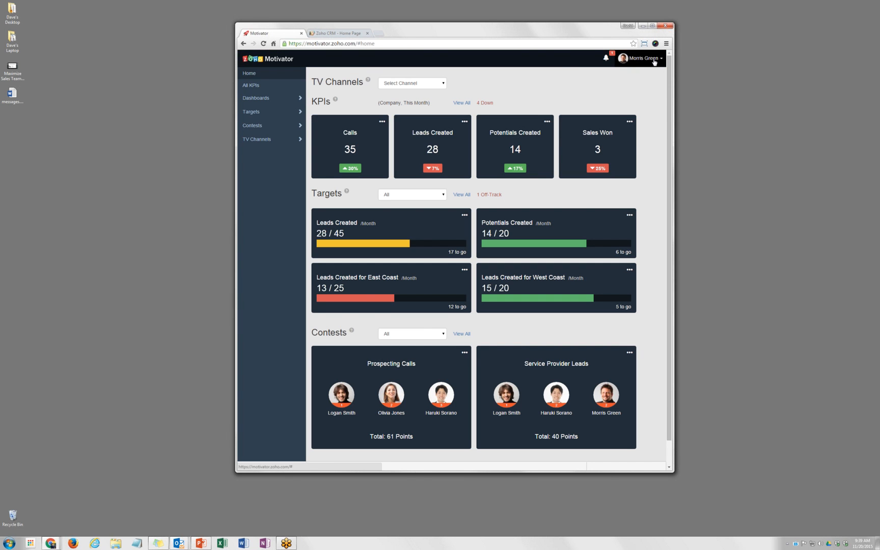
pyautogui.click(645, 59)
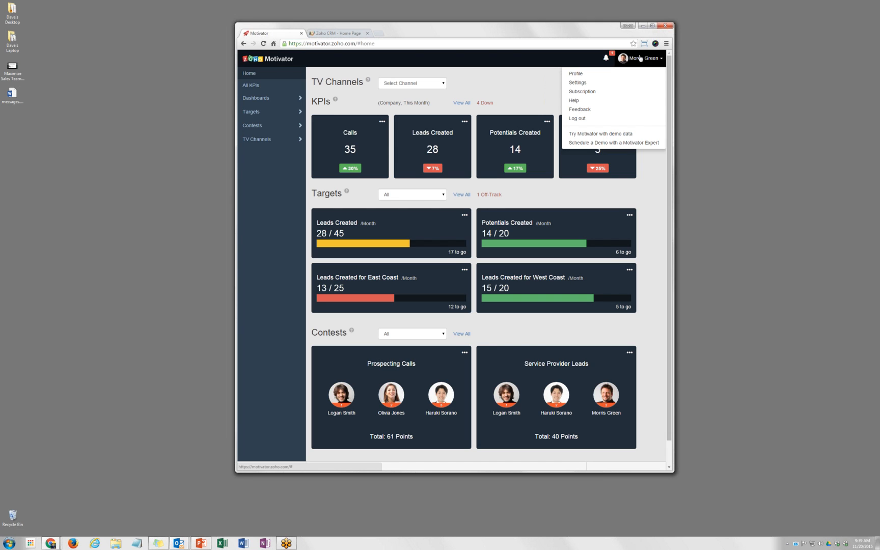
pyautogui.click(582, 82)
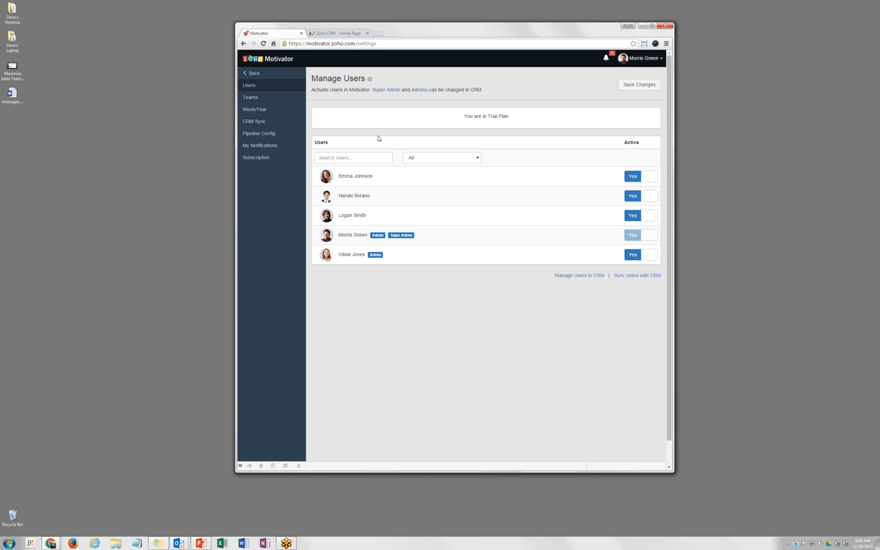
pyautogui.click(268, 97)
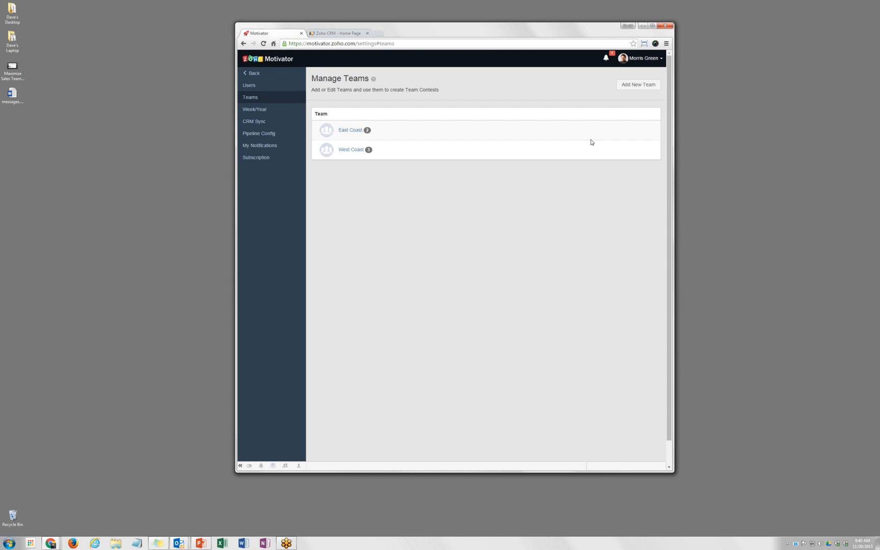
pyautogui.click(266, 122)
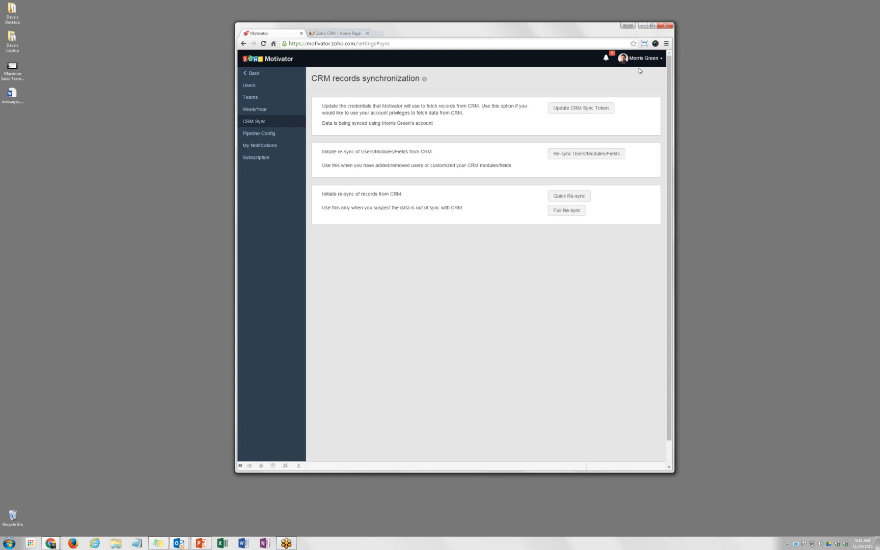
pyautogui.click(201, 543)
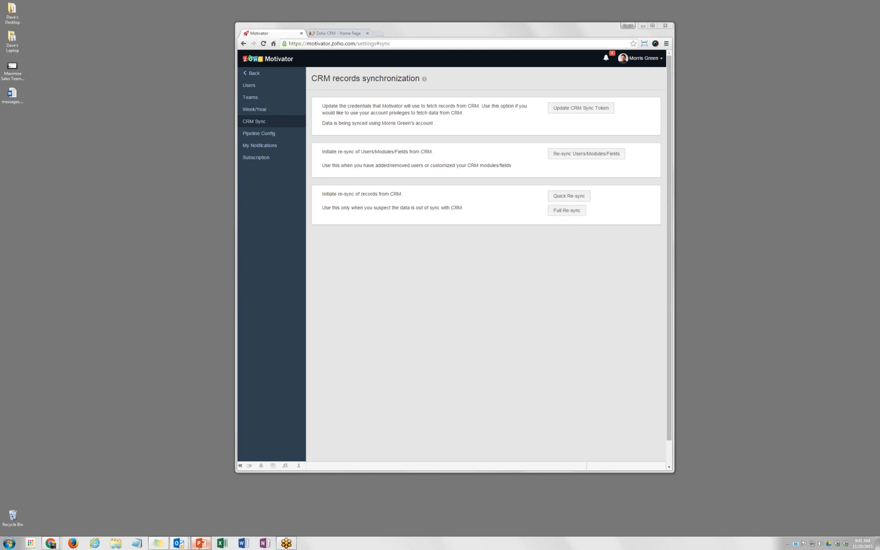